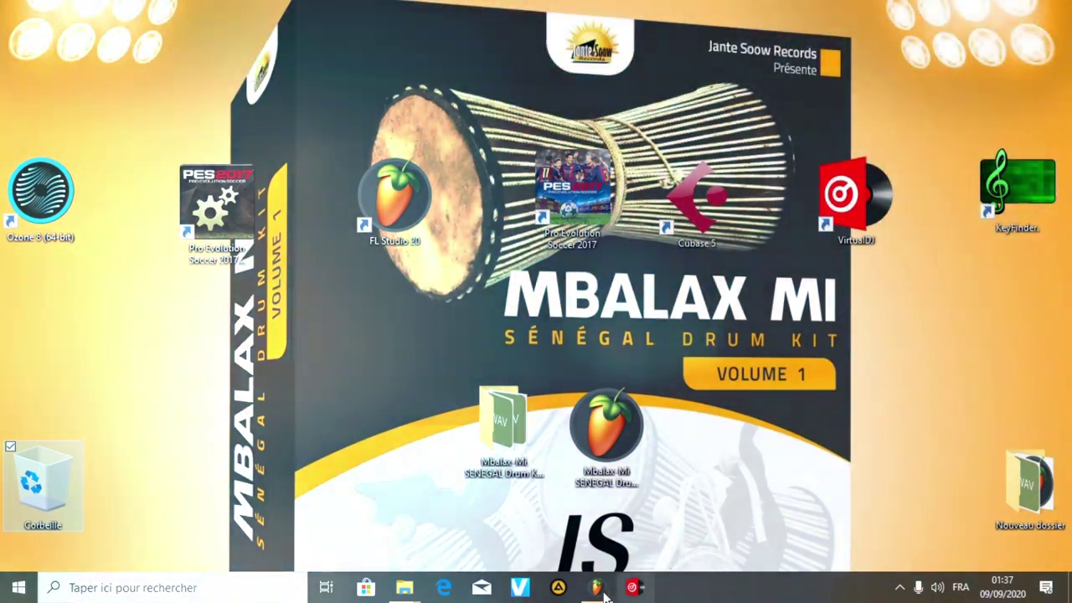
# Switch to FL Studio and activate steps 1, 4, 7, 11, 12 and 15 on the JEB REEM 00 channel, auditioning the pattern.
pyautogui.click(596, 587)
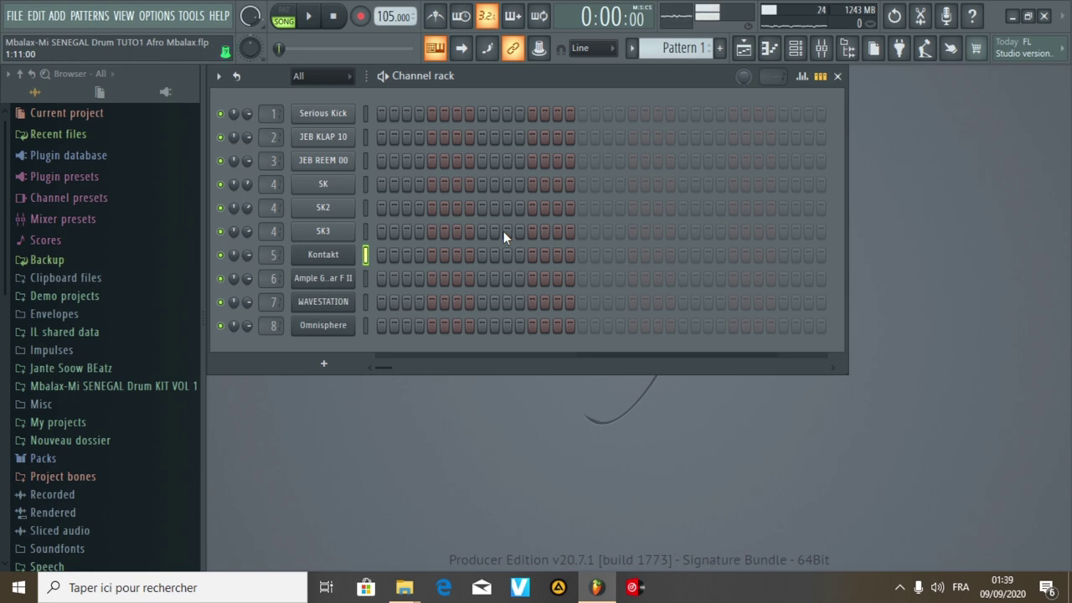
pyautogui.click(365, 143)
pyautogui.click(366, 159)
pyautogui.click(381, 161)
pyautogui.press('space')
pyautogui.click(421, 164)
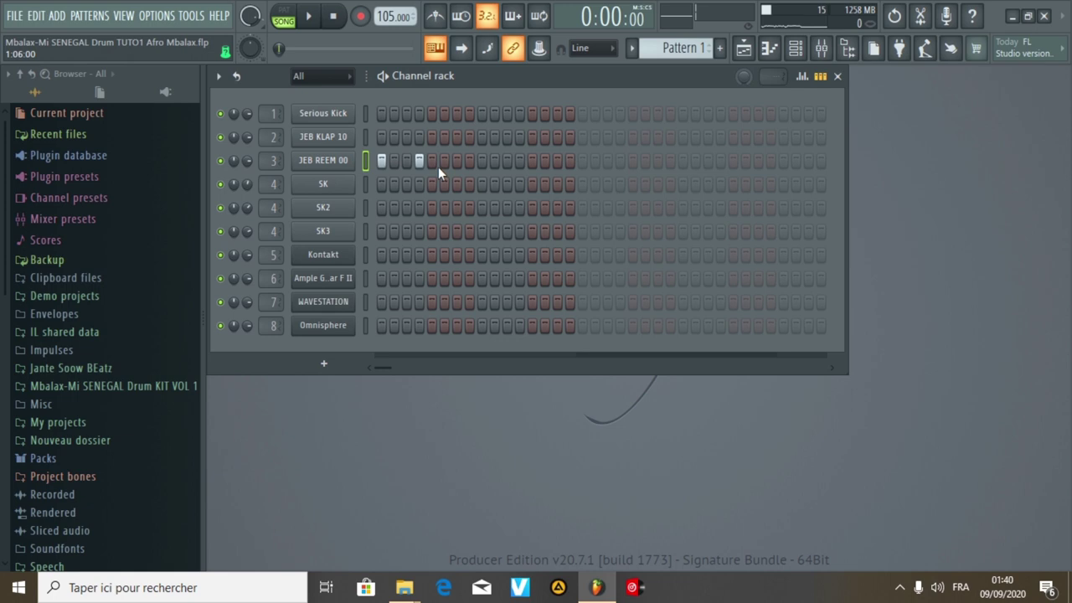
pyautogui.click(459, 164)
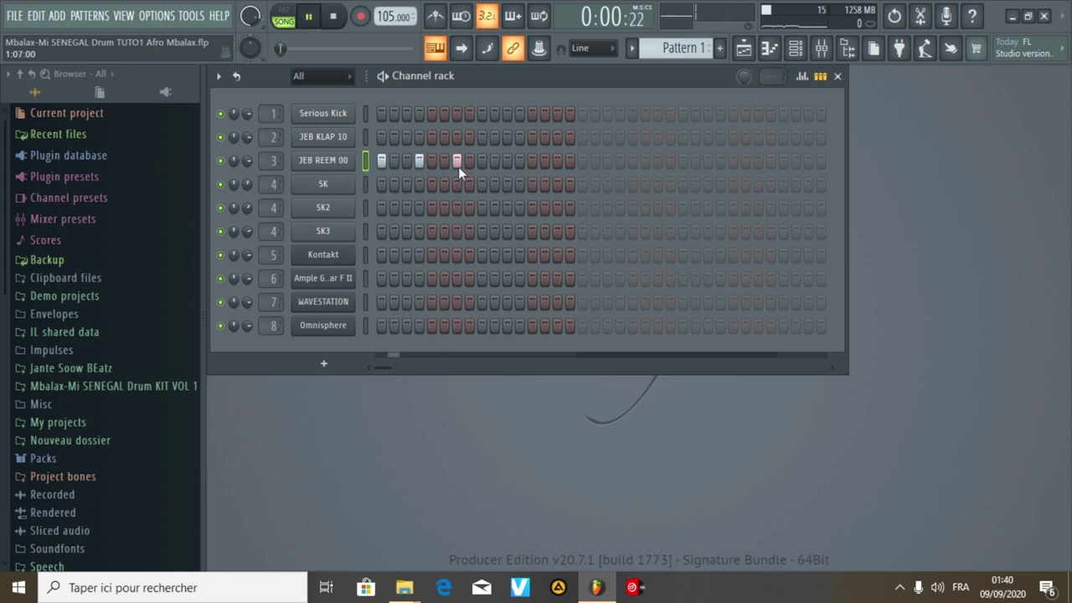
pyautogui.press('space')
pyautogui.press('space')
pyautogui.click(507, 162)
pyautogui.click(520, 163)
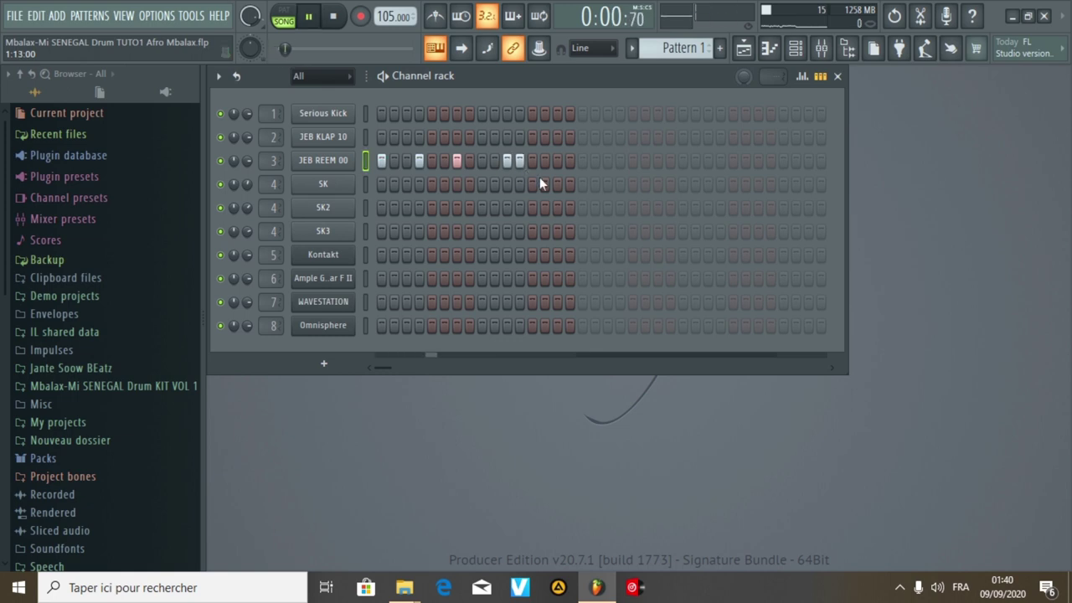
pyautogui.click(555, 164)
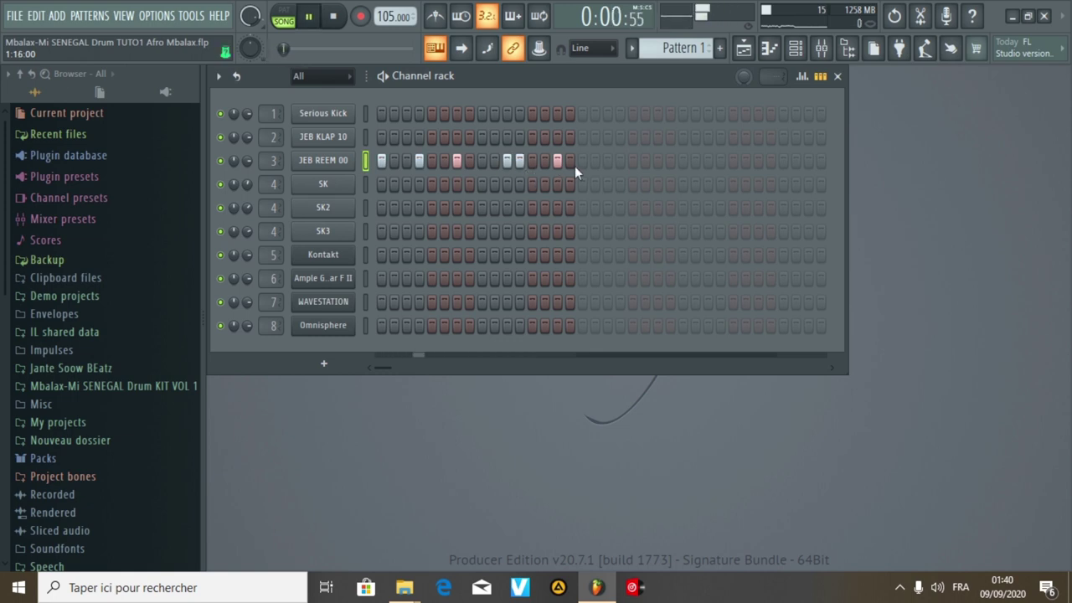
# Extend the JEB REEM 00 rhythm by activating steps 17, 20, 23, 27, 28 and 31.
pyautogui.click(582, 164)
pyautogui.click(621, 163)
pyautogui.click(659, 163)
pyautogui.click(708, 164)
pyautogui.click(721, 164)
pyautogui.click(759, 163)
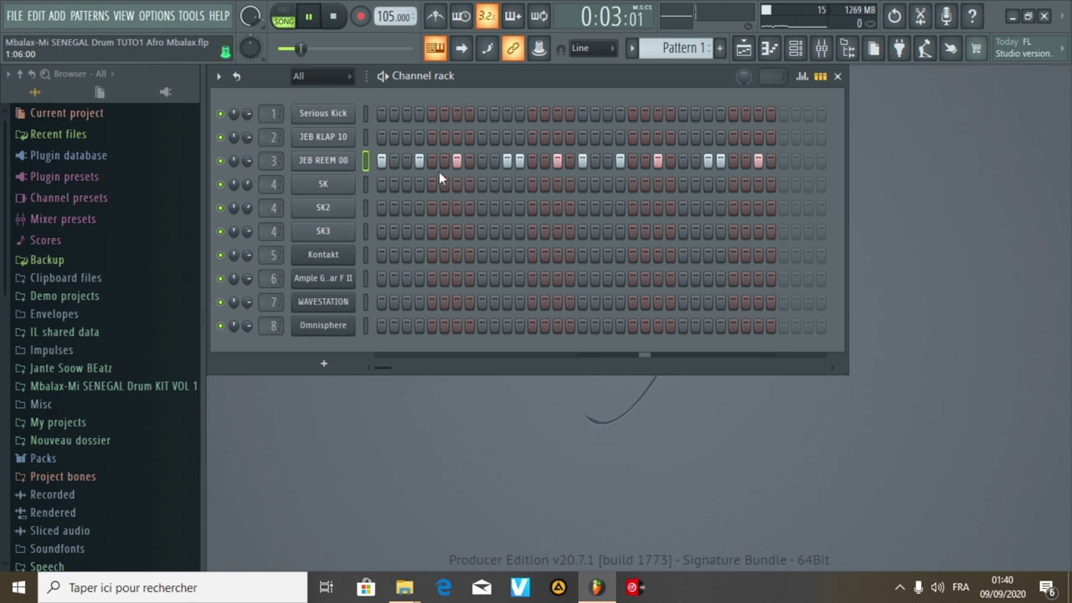
# Activate steps 4, 7, 15 and 17 on the JEB KLAP 10 channel and audition them with the pattern.
pyautogui.click(420, 137)
pyautogui.click(456, 137)
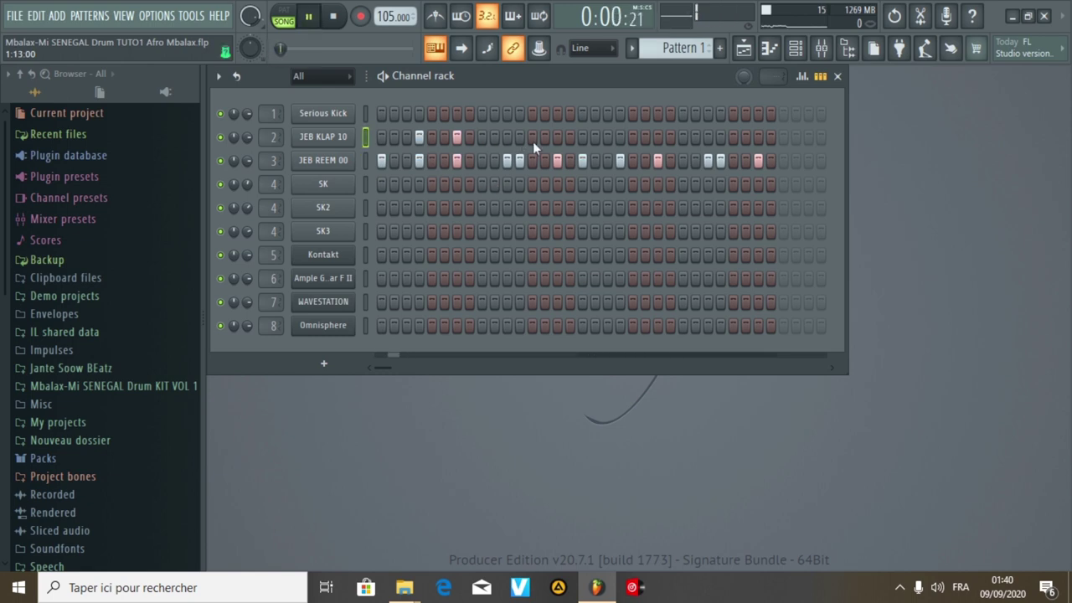
pyautogui.click(557, 137)
pyautogui.click(570, 138)
pyautogui.press('space')
pyautogui.press('space')
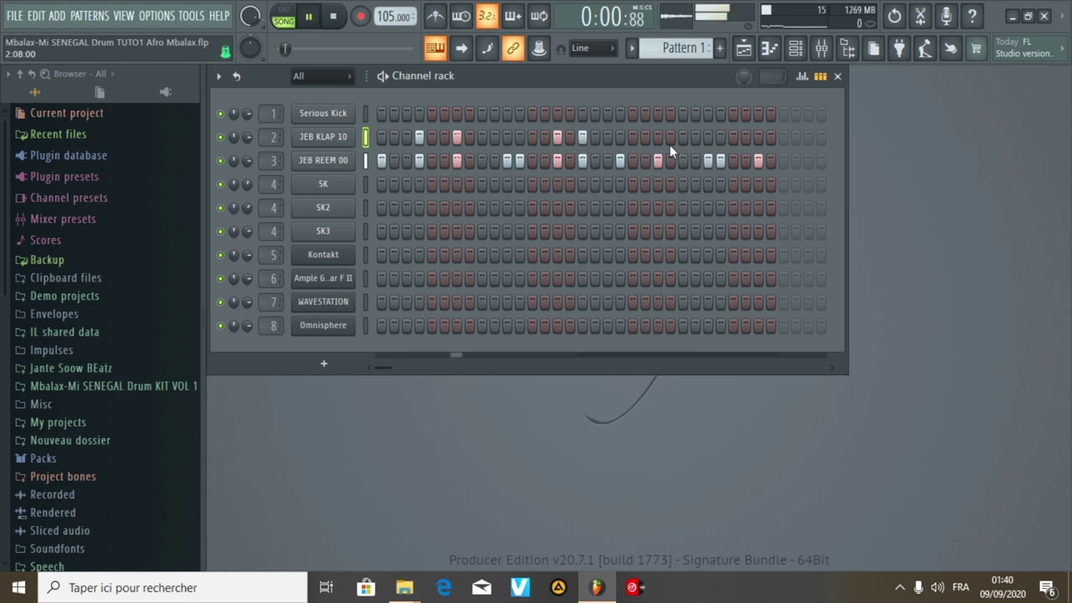
pyautogui.press('space')
pyautogui.press('space')
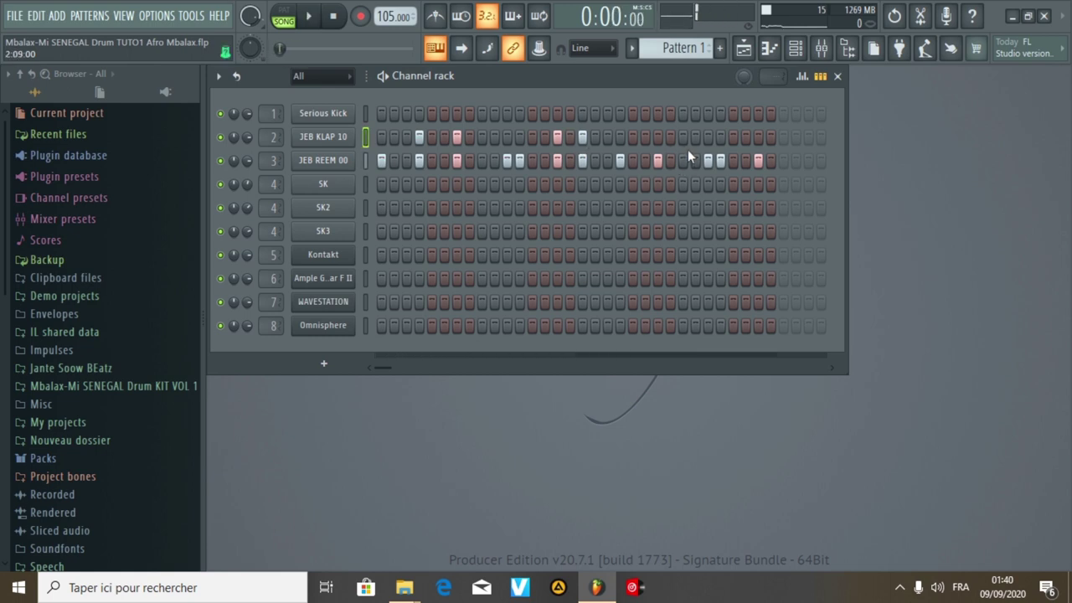
# Add steps 11 and 12 to the JEB KLAP 10 channel and listen to the pattern.
pyautogui.press('space')
pyautogui.click(506, 137)
pyautogui.press('space')
pyautogui.click(518, 137)
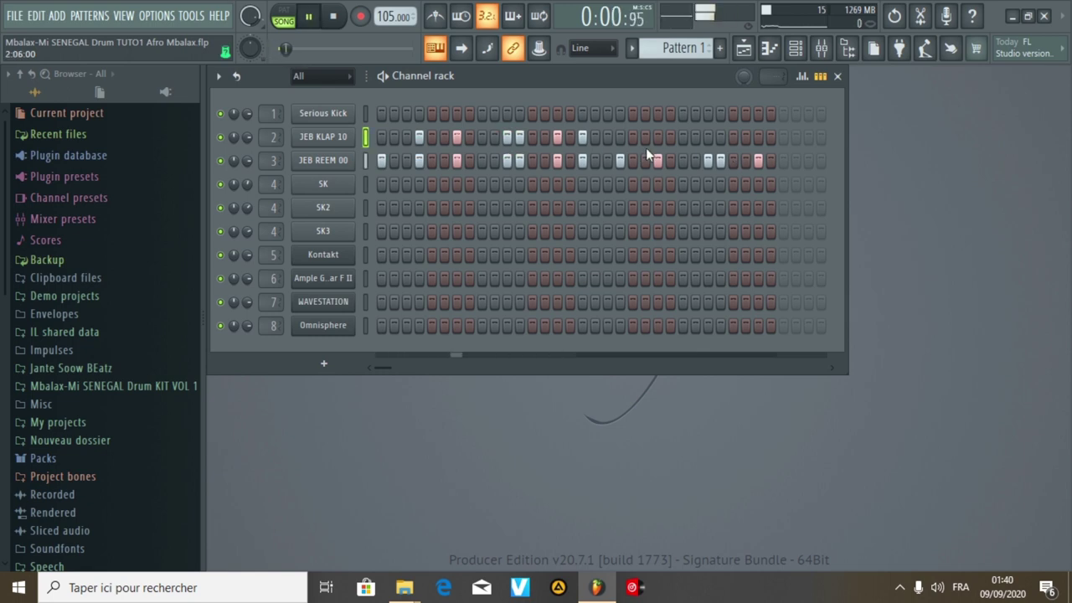
pyautogui.press('space')
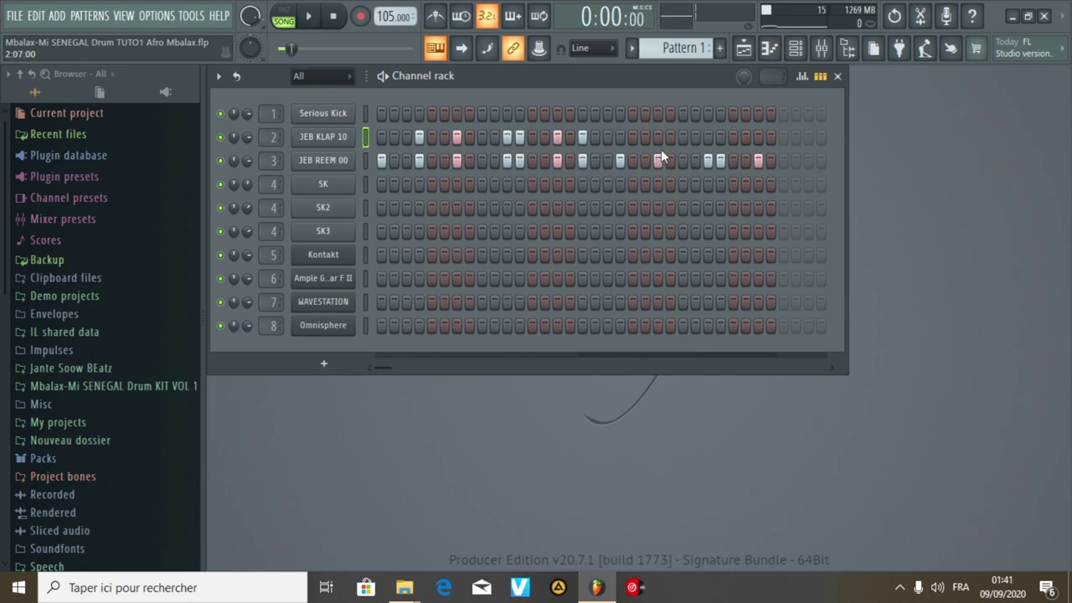
# Activate steps 20, 23, 27, 28 and 31 on JEB KLAP 10 and remove its step 17.
pyautogui.click(621, 139)
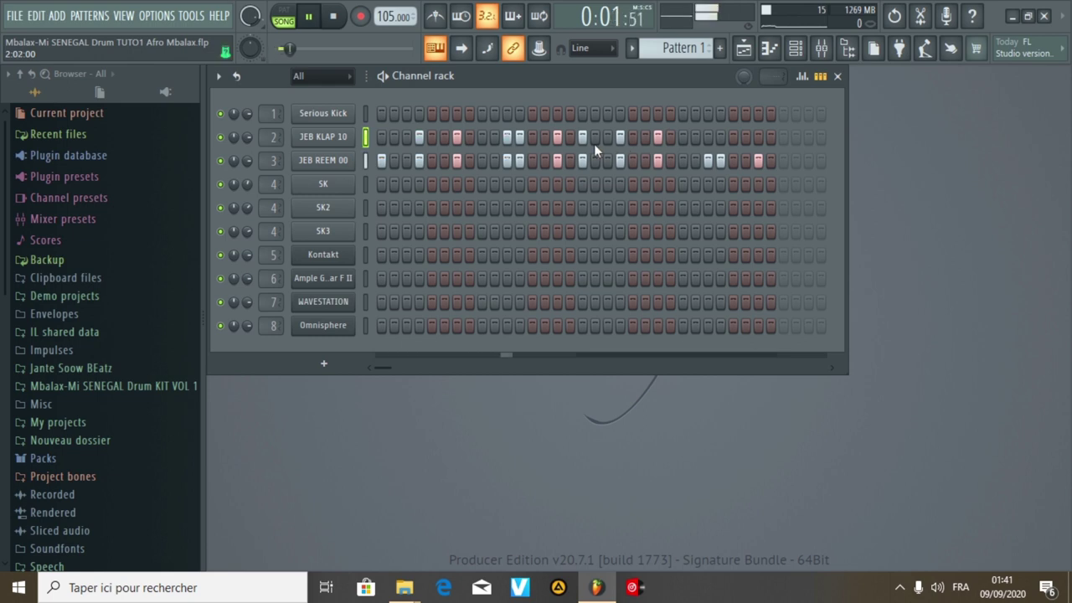
pyautogui.click(583, 136)
pyautogui.click(659, 160)
pyautogui.click(708, 138)
pyautogui.click(721, 138)
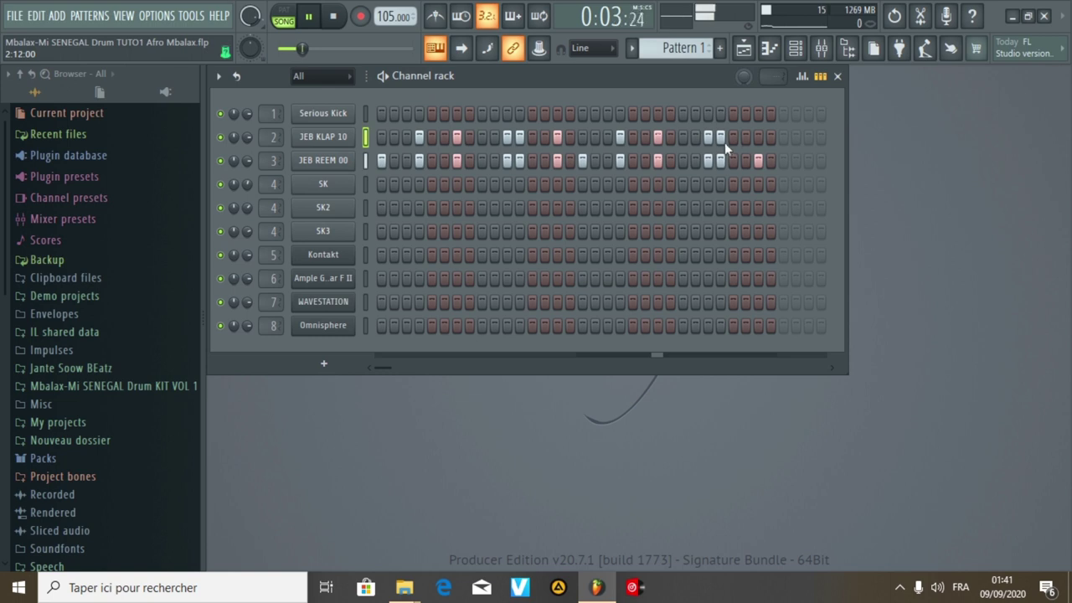
pyautogui.click(758, 138)
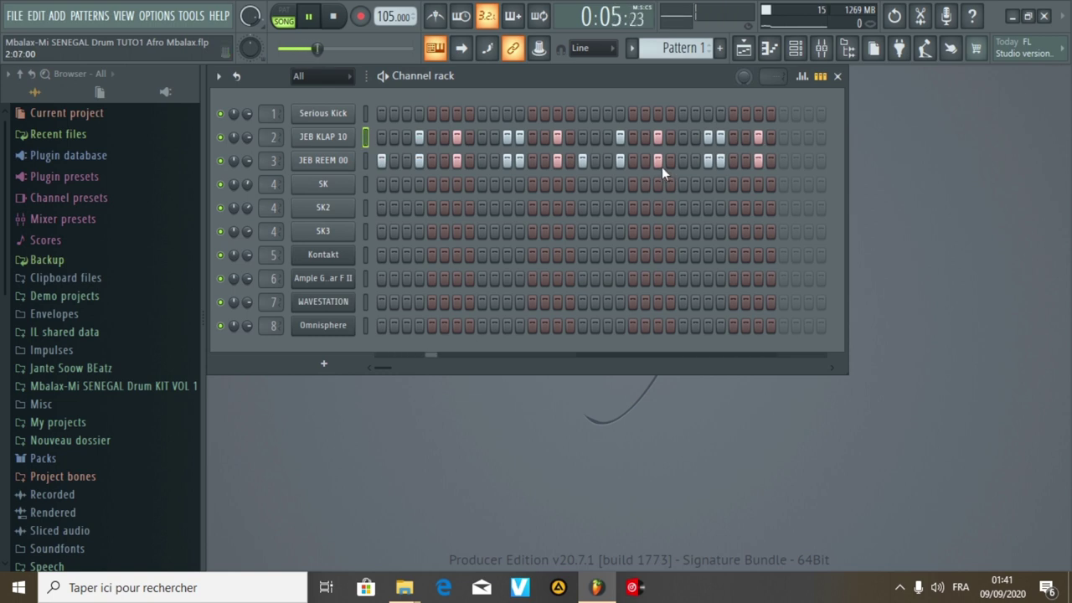
pyautogui.press('space')
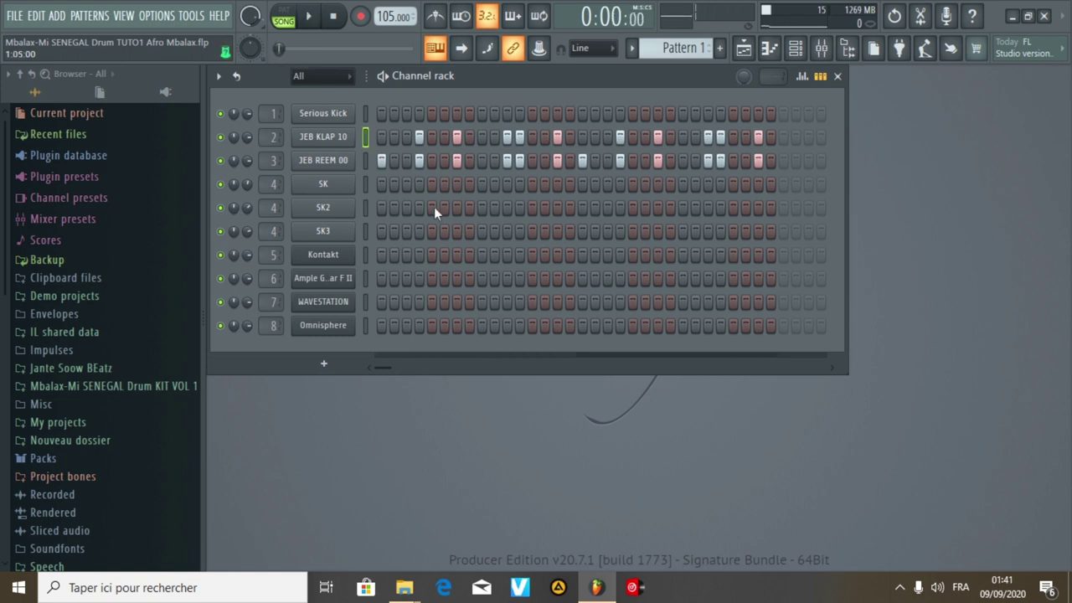
# Program the Serious Kick channel on steps 1, 13, 17 and 31 while auditioning the pattern.
pyautogui.click(381, 113)
pyautogui.press('space')
pyautogui.press('space')
pyautogui.click(530, 116)
pyautogui.press('space')
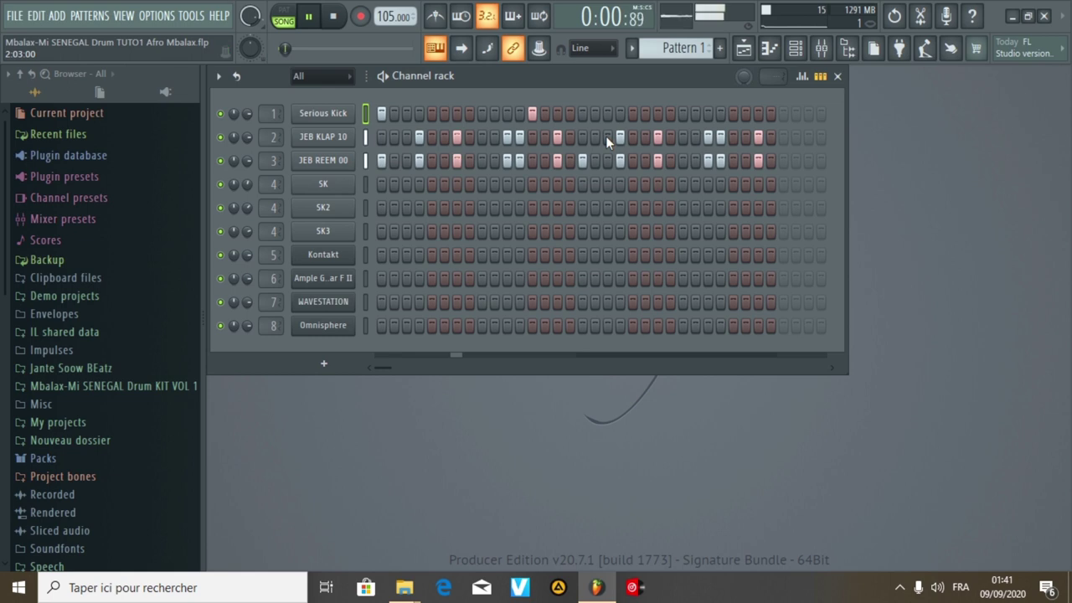
pyautogui.click(583, 114)
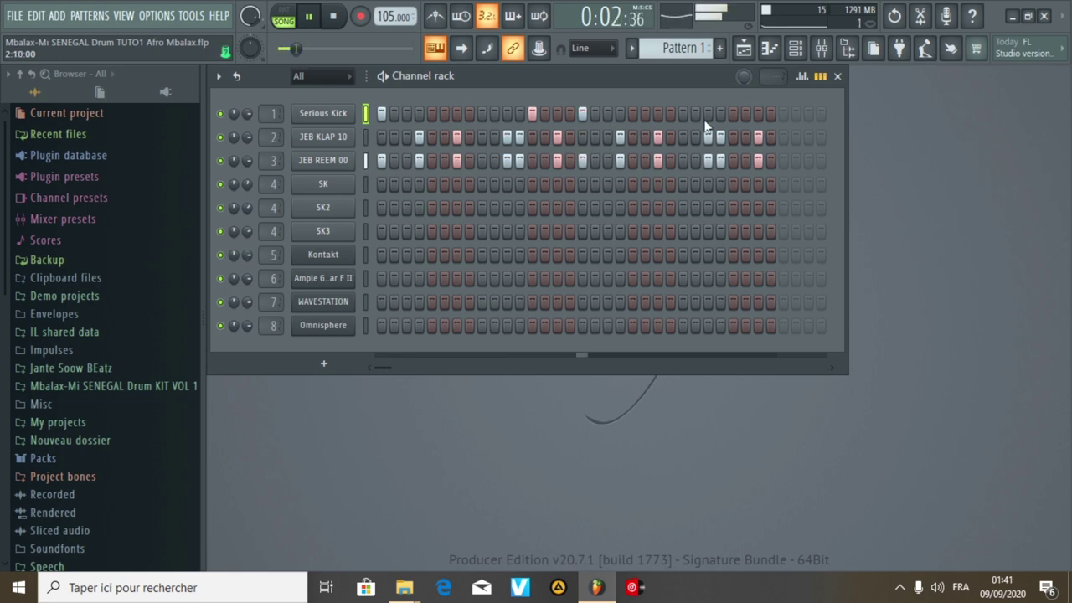
pyautogui.click(757, 118)
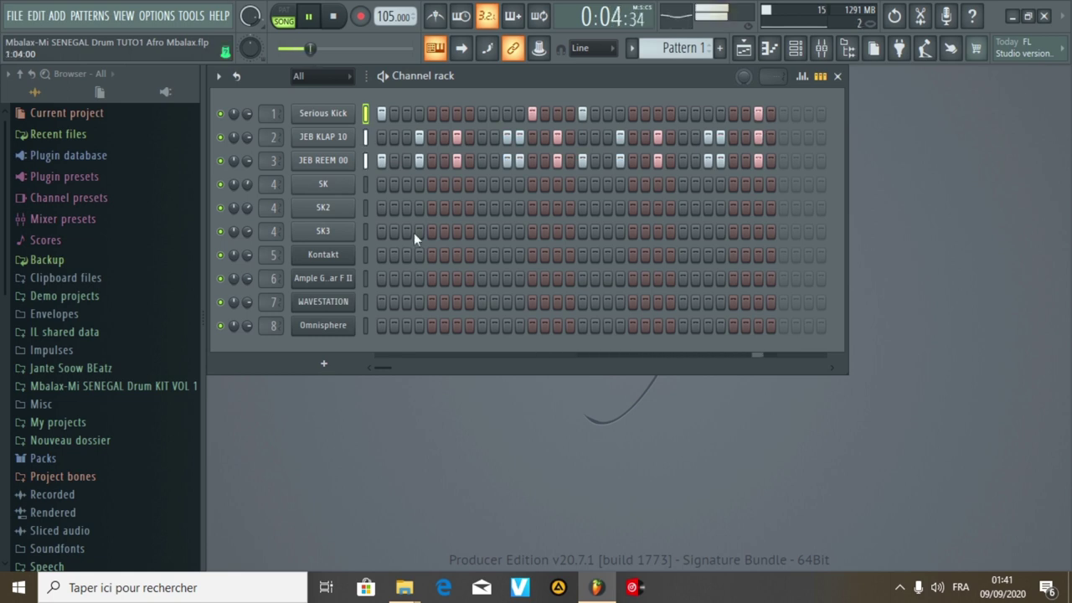
pyautogui.press('space')
# Fill the SK channel with a hit on every fourth step.
pyautogui.click(364, 186)
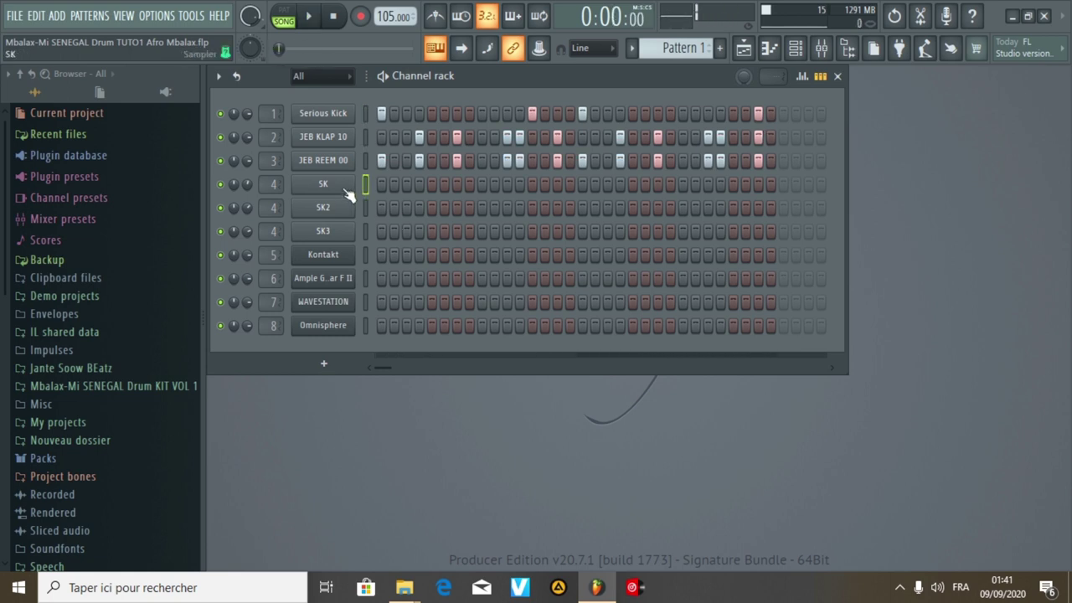
pyautogui.rightClick(342, 187)
pyautogui.click(532, 250)
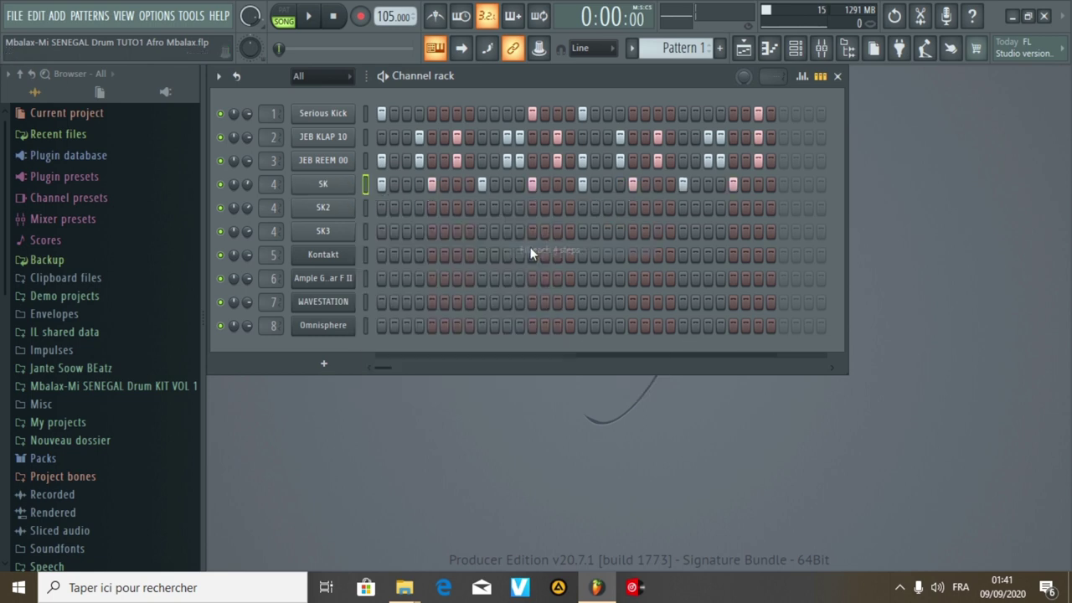
# Activate the last two steps of every four-step group on the SK2 channel.
pyautogui.moveTo(406, 217); pyautogui.dragTo(520, 217)
pyautogui.press('space')
pyautogui.press('space')
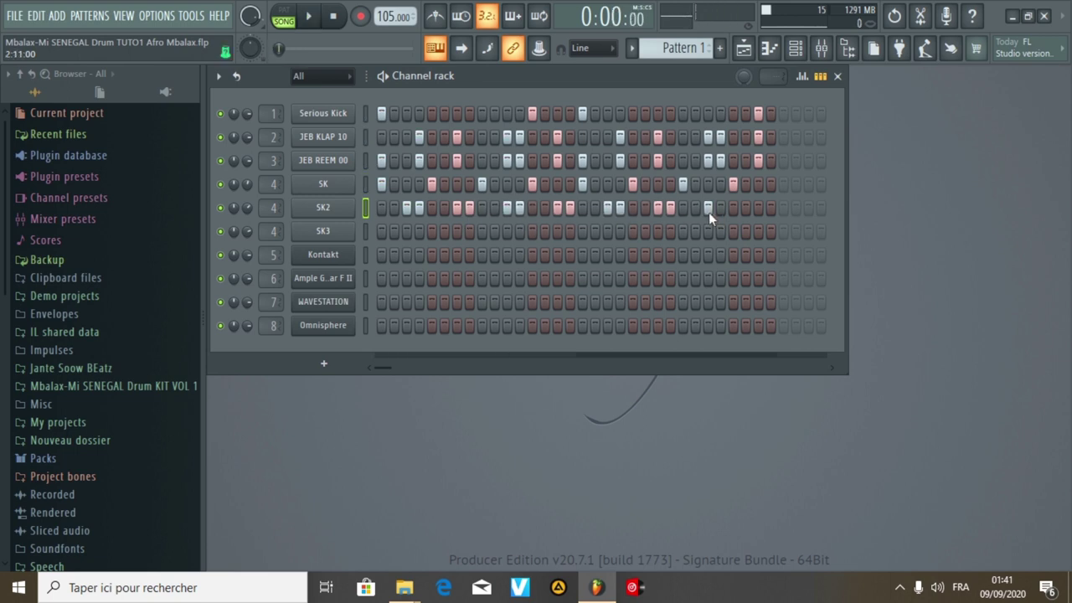
# Activate the last two steps of every four-step group on the SK3 channel.
pyautogui.moveTo(418, 234); pyautogui.dragTo(408, 233)
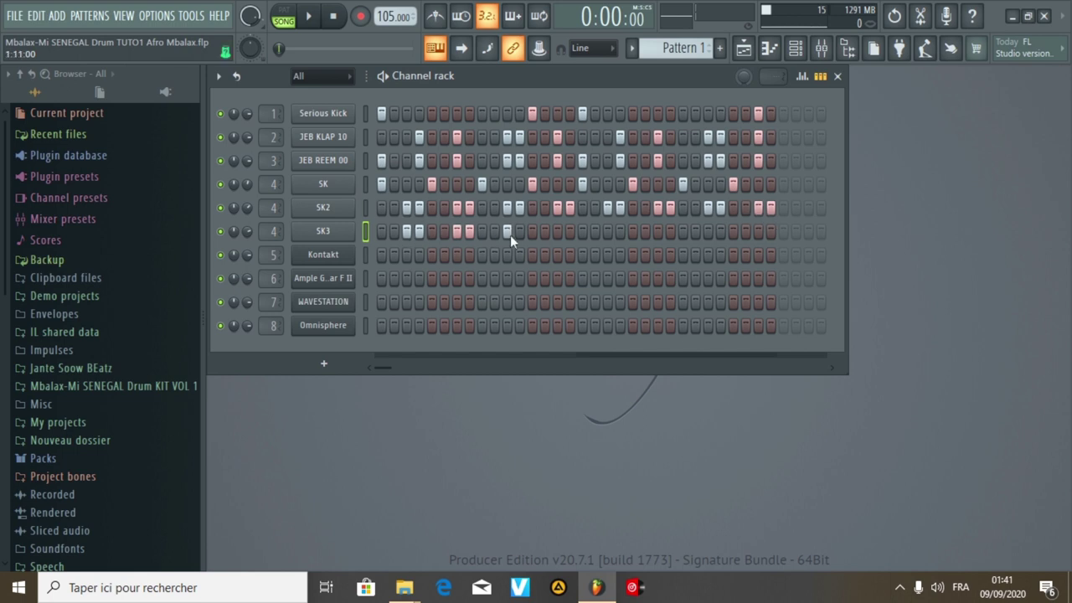
pyautogui.click(657, 232)
pyautogui.click(670, 232)
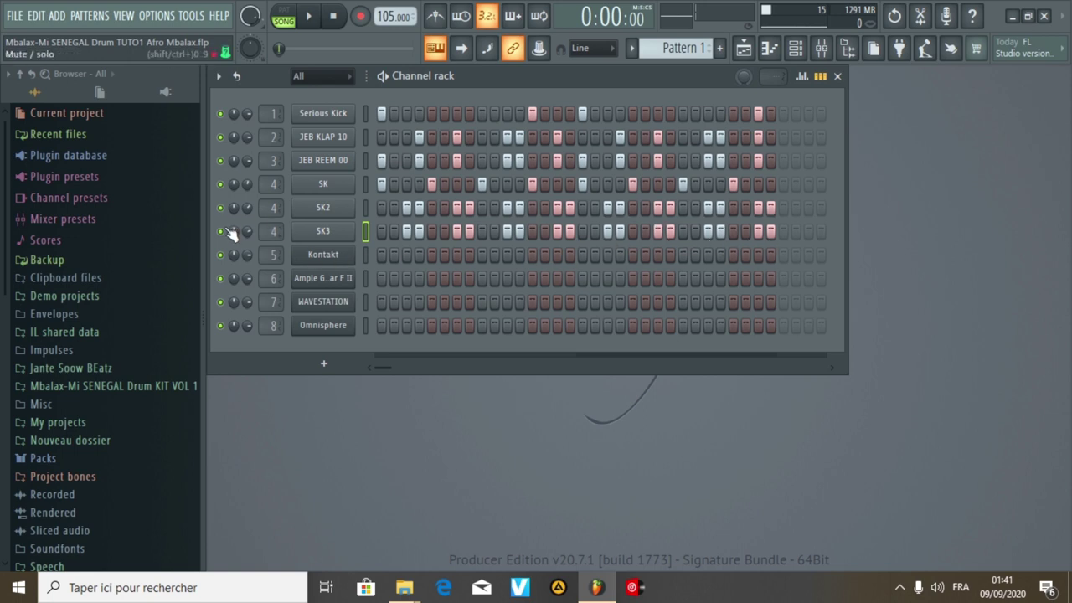
# Mute the SK3 channel and play the pattern to hear the other drums.
pyautogui.press('space')
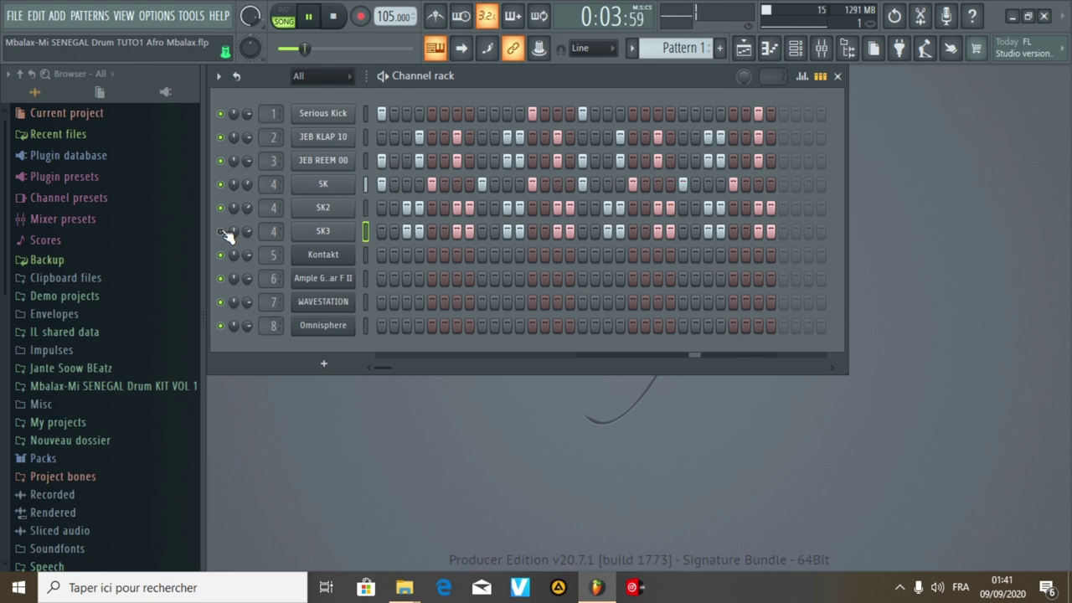
pyautogui.press('space')
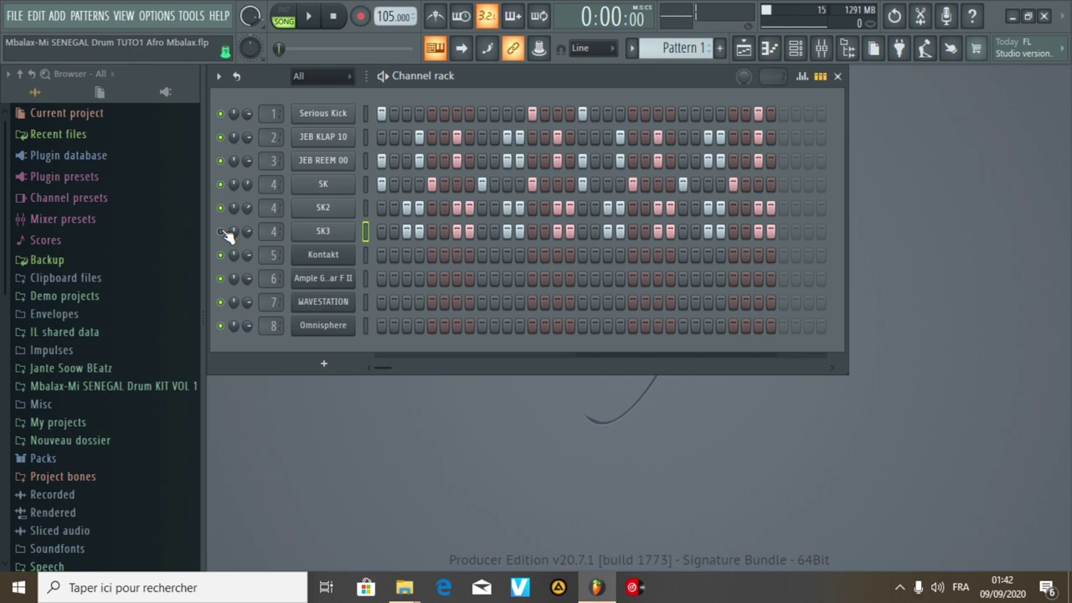
pyautogui.click(221, 232)
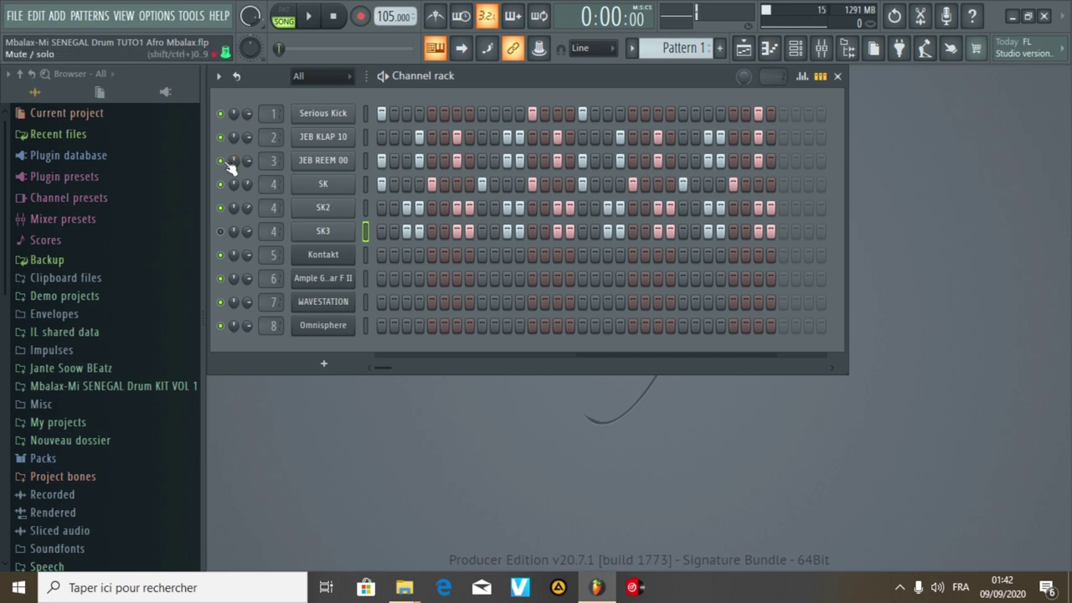
# Quantize the JEB REEM 00 notes in the piano roll and return to the channel rack.
pyautogui.rightClick(344, 161)
pyautogui.click(397, 163)
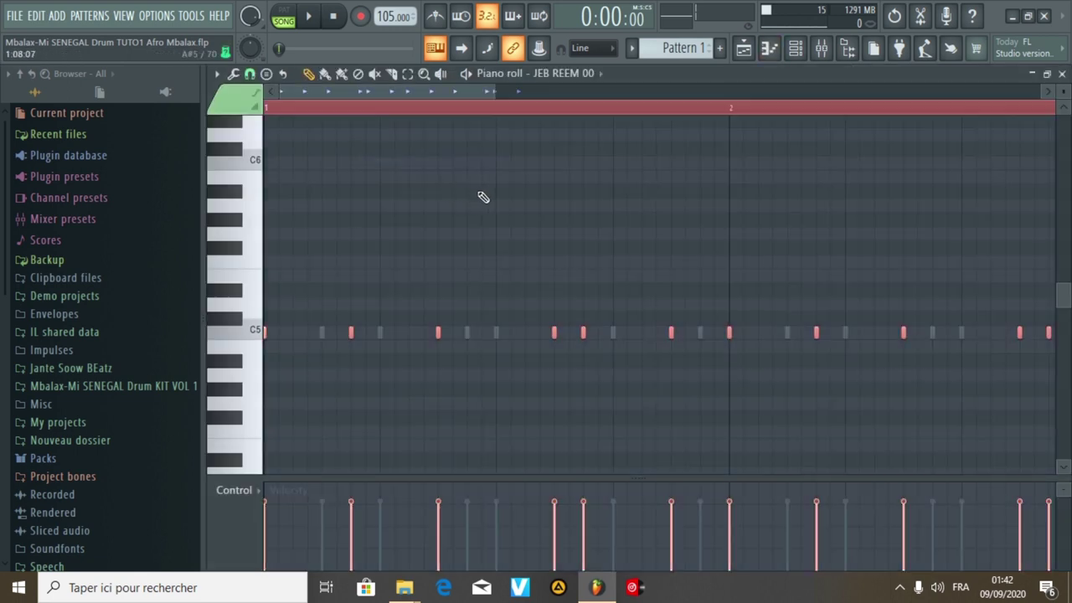
pyautogui.hotkey('ctrl', 'q')
pyautogui.click(687, 355)
pyautogui.click(1062, 73)
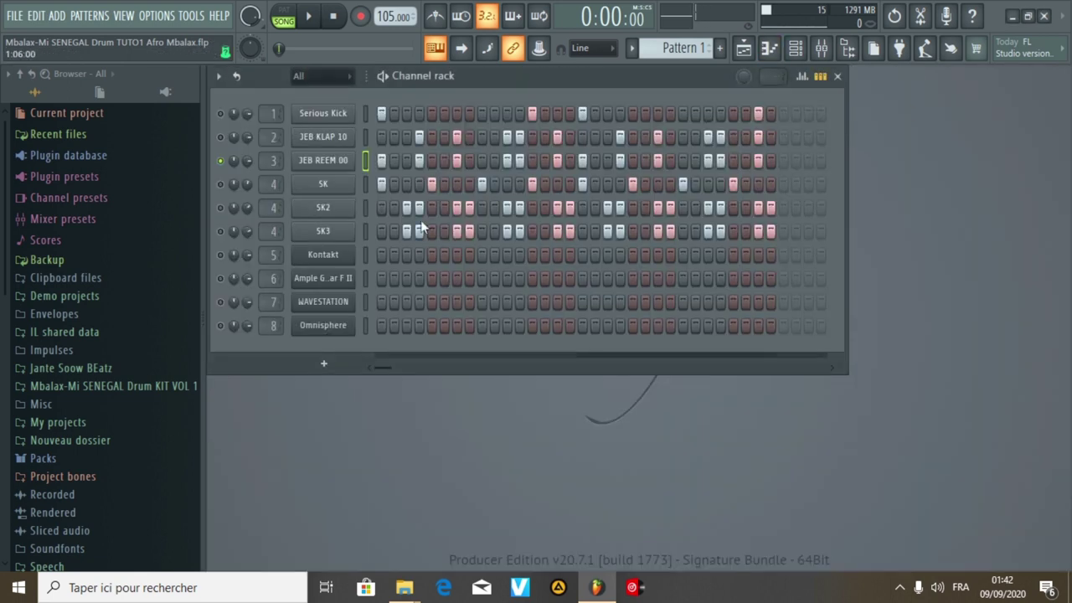
pyautogui.rightClick(340, 185)
pyautogui.click(370, 183)
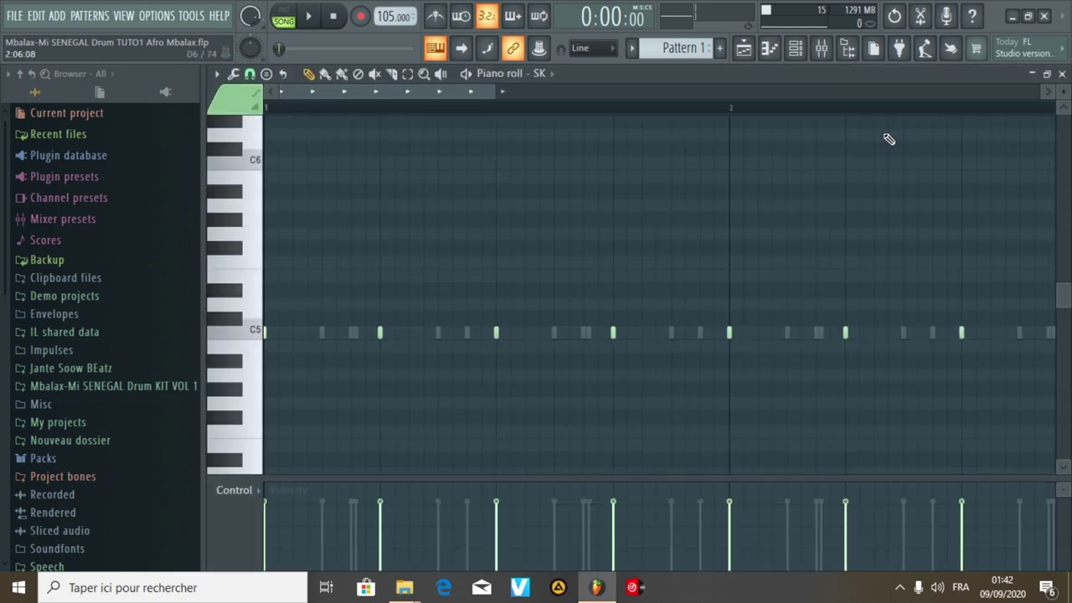
pyautogui.click(1062, 74)
# Quantize all JEB KLAP 10 notes in the piano roll, start playback and return to the channel rack.
pyautogui.rightClick(345, 137)
pyautogui.click(390, 137)
pyautogui.hotkey('ctrl', 'a')
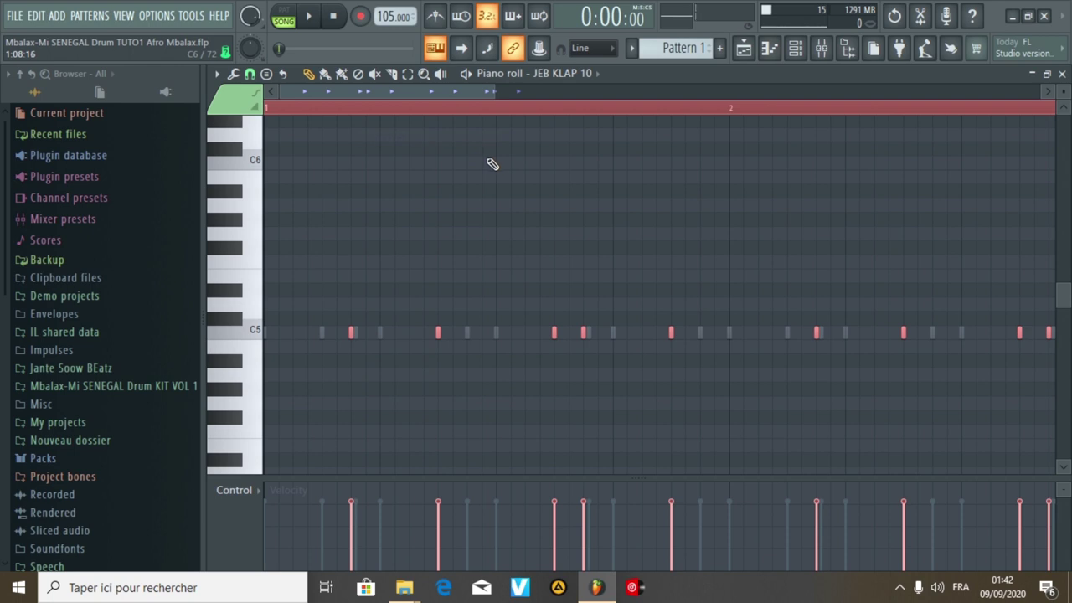
pyautogui.hotkey('alt', 'q')
pyautogui.click(700, 360)
pyautogui.press('space')
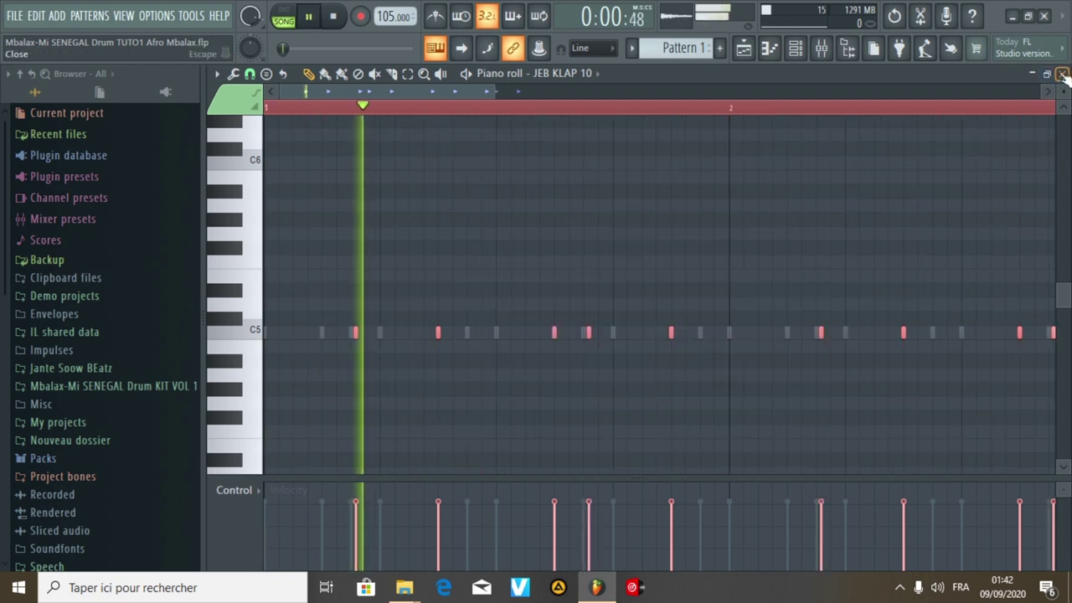
pyautogui.click(1062, 74)
# Quantize the Serious Kick notes in the piano roll, close it and stop playback.
pyautogui.rightClick(356, 117)
pyautogui.click(411, 119)
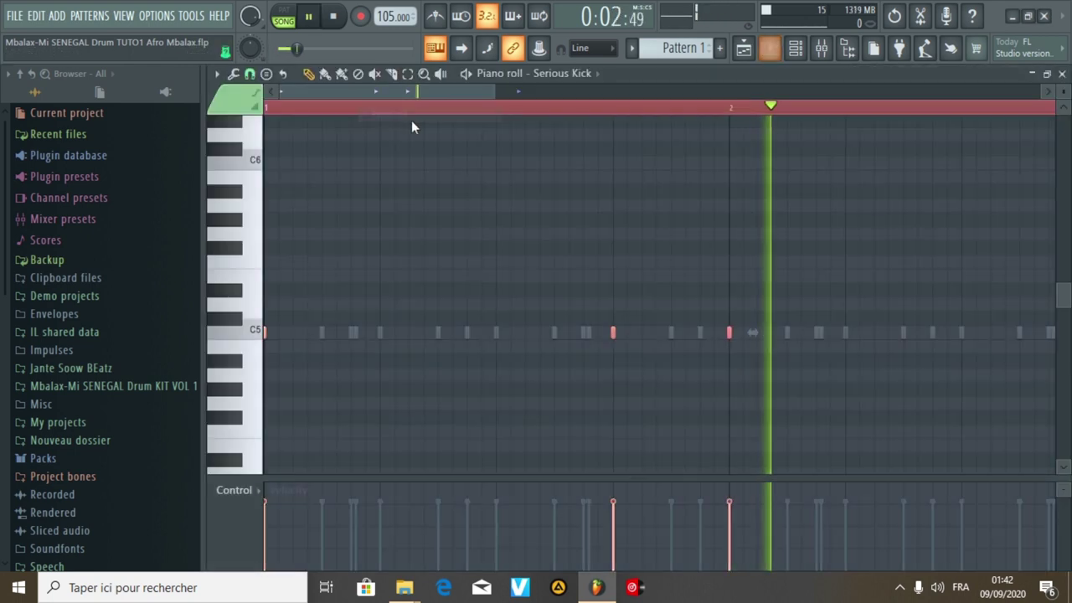
pyautogui.hotkey('alt', 'q')
pyautogui.click(697, 358)
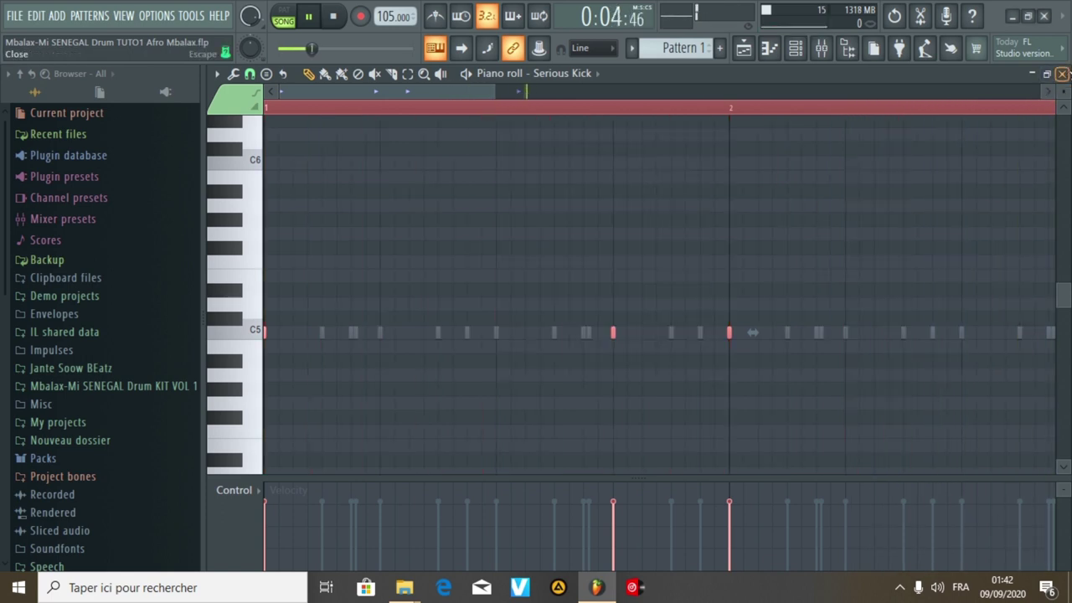
pyautogui.click(1062, 74)
pyautogui.press('space')
# Open the SK3 channel in the piano roll and quantize its notes.
pyautogui.rightClick(348, 231)
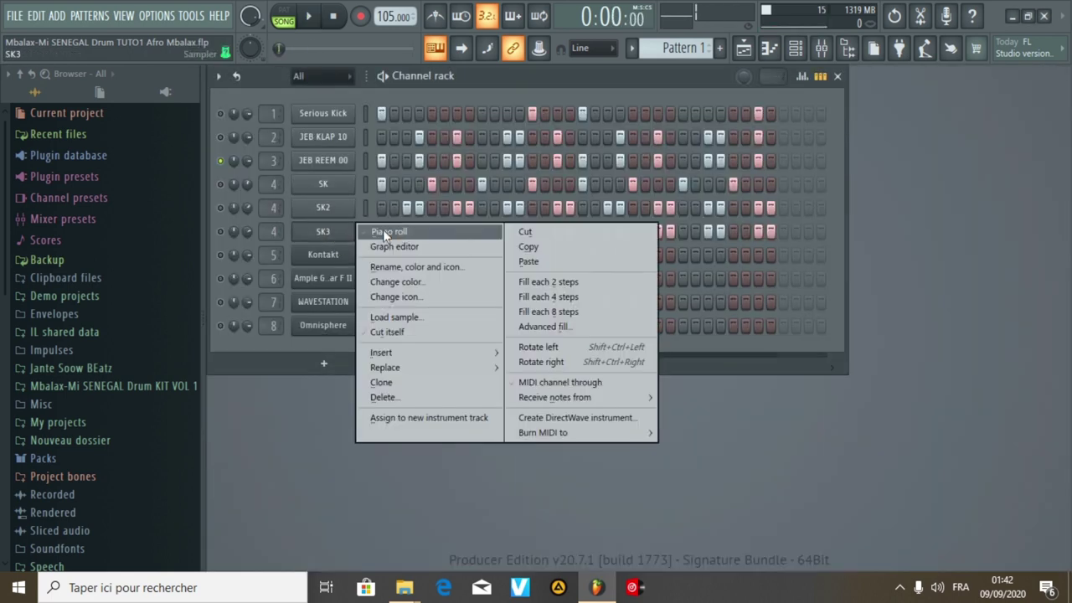
pyautogui.click(383, 231)
pyautogui.hotkey('alt', 'q')
pyautogui.click(694, 359)
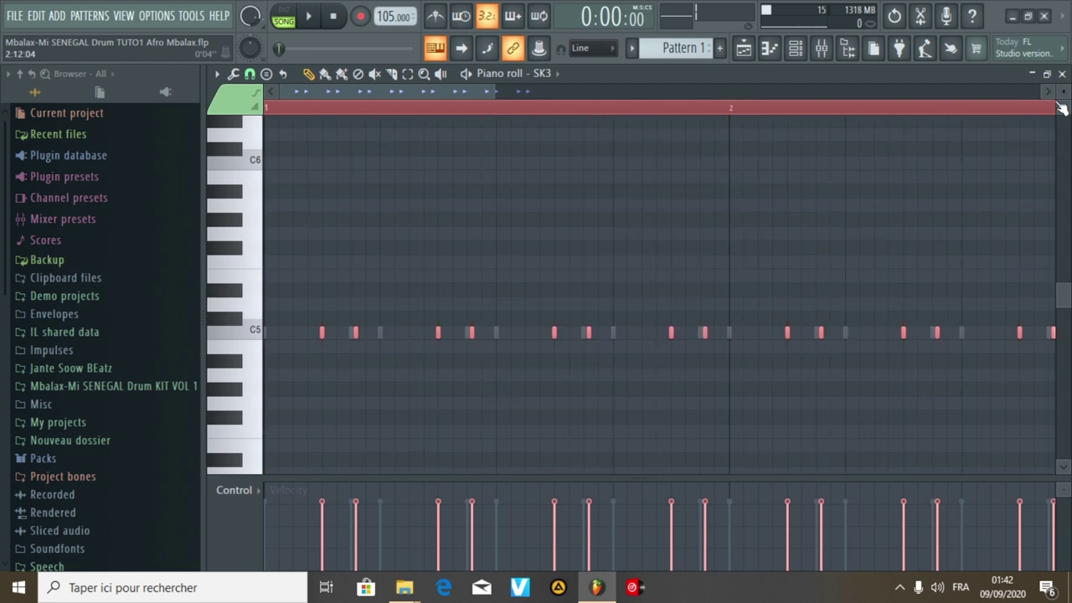
# Quantize all SK2 notes in the piano roll and return to the channel rack.
pyautogui.click(1062, 74)
pyautogui.rightClick(350, 203)
pyautogui.click(384, 209)
pyautogui.hotkey('alt', 'q')
pyautogui.click(695, 356)
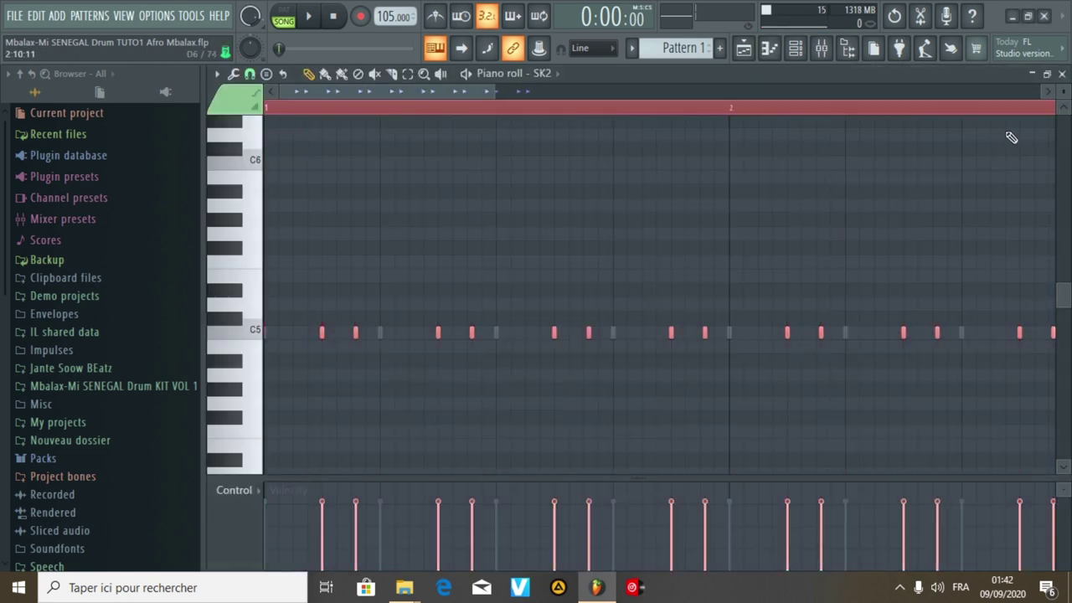
pyautogui.click(1062, 73)
# Unmute the Serious Kick, JEB KLAP 10 and SK channels and audition them with JEB REEM 00.
pyautogui.click(221, 185)
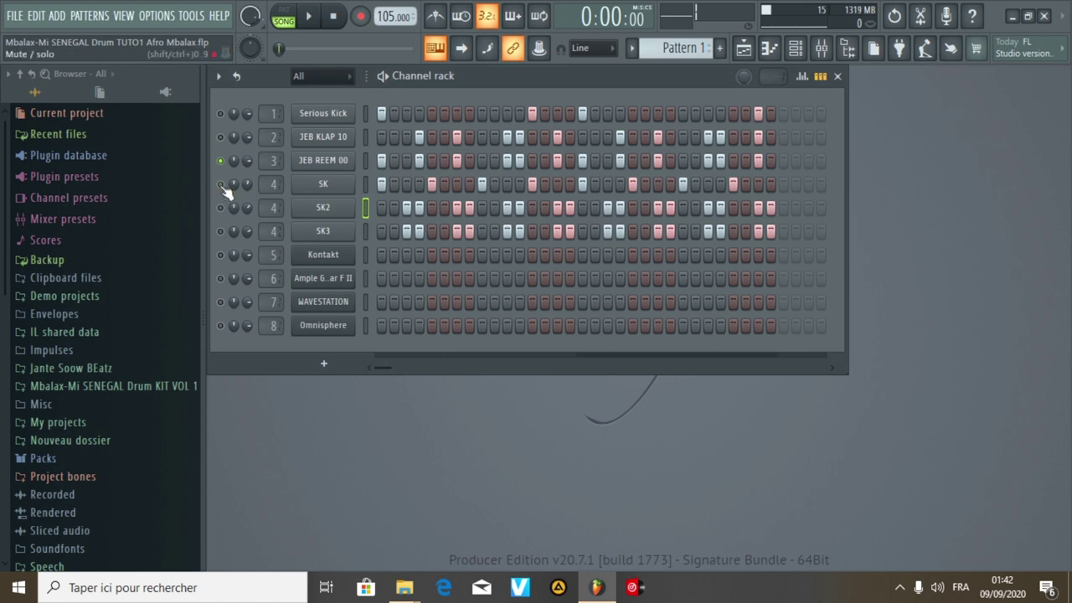
pyautogui.click(220, 113)
pyautogui.click(220, 160)
pyautogui.click(220, 159)
pyautogui.click(220, 137)
pyautogui.press('space')
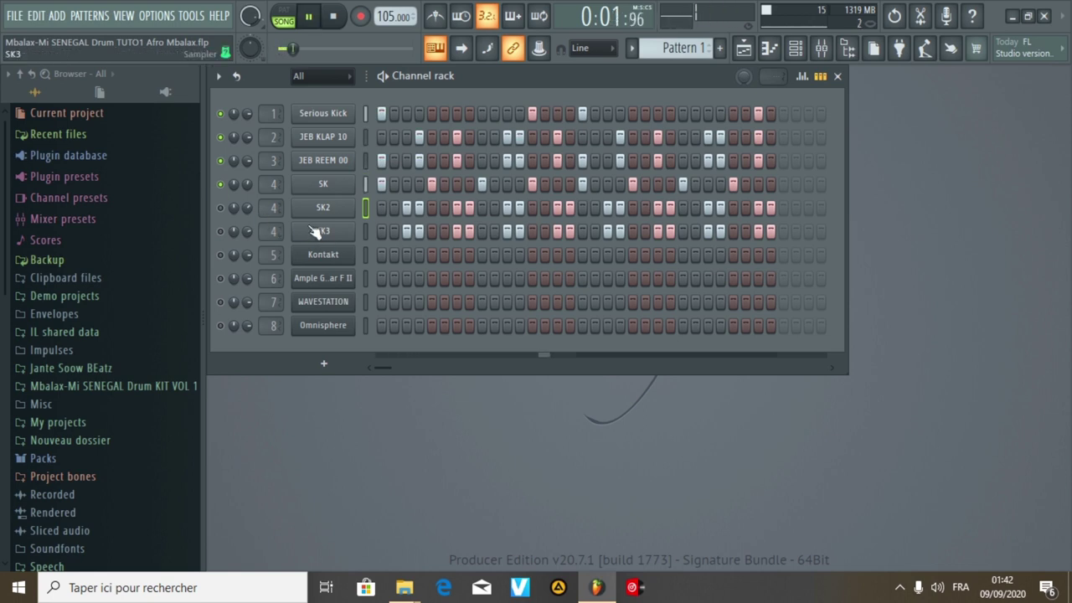
pyautogui.press('space')
# Unmute the SK2 channel and play the drum pattern with it.
pyautogui.click(222, 209)
pyautogui.press('space')
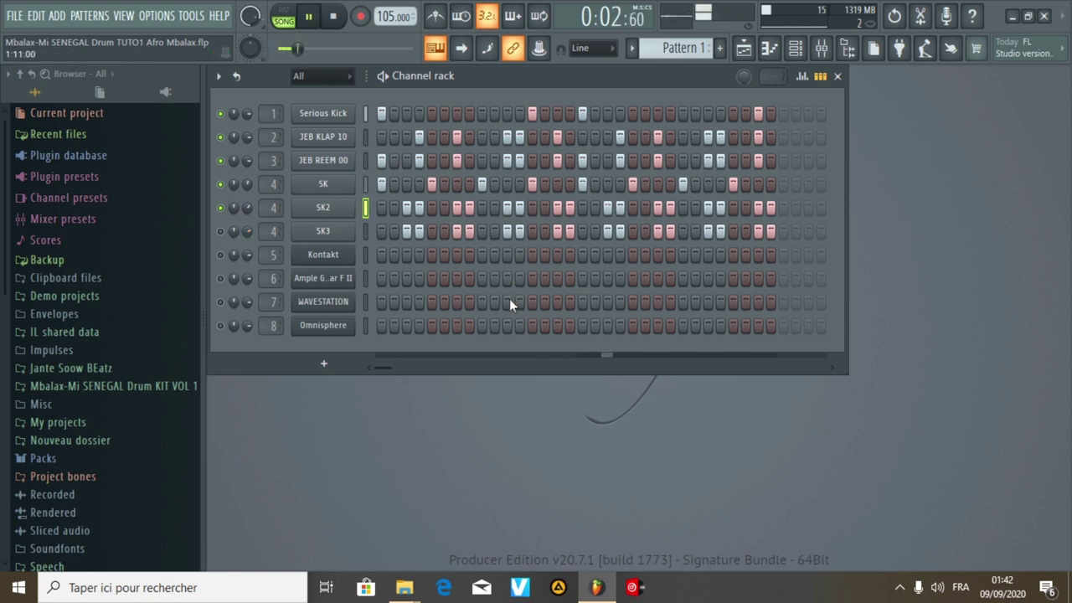
pyautogui.press('space')
# Unmute SK3, remove each pair's first step from SK3 and second step from SK2, and play the result.
pyautogui.click(221, 232)
pyautogui.click(409, 231)
pyautogui.click(456, 231)
pyautogui.click(507, 231)
pyautogui.click(519, 231)
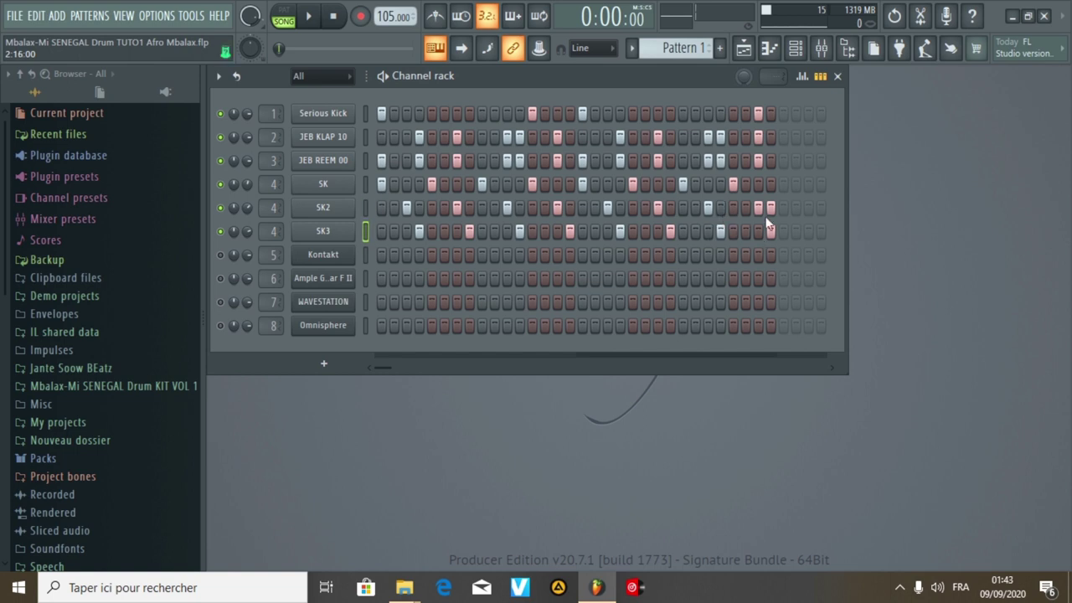
pyautogui.press('space')
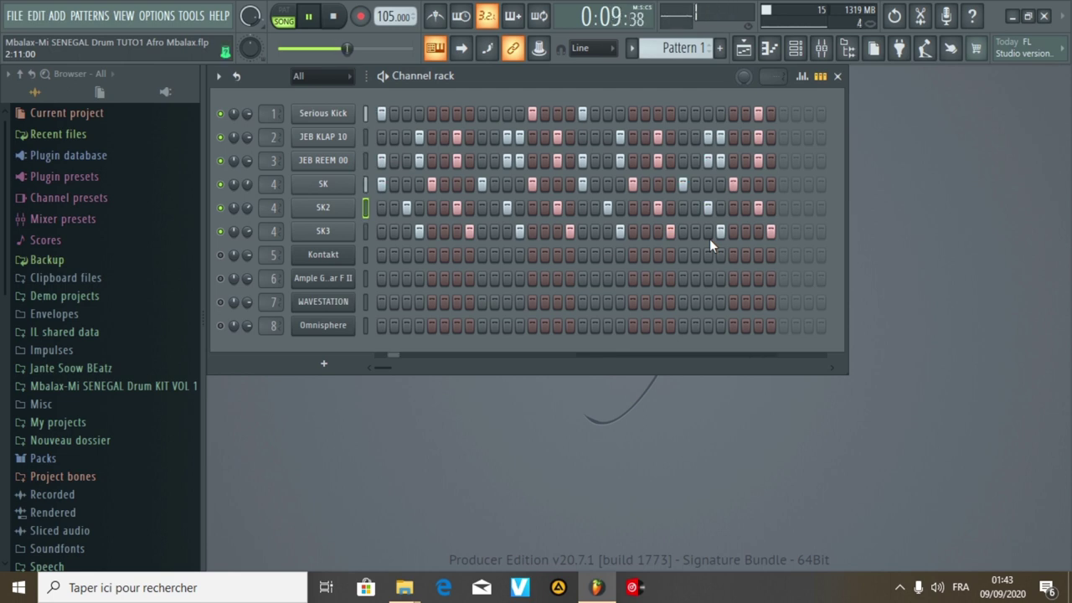
pyautogui.press('space')
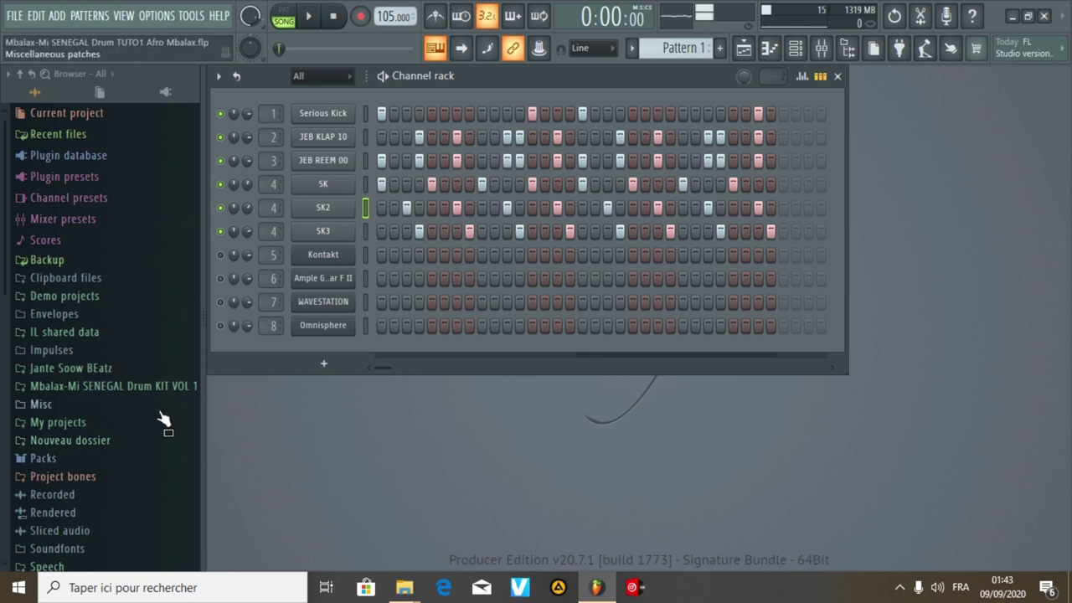
# Browse to the Afro Mbalax folder under Marimba mbalax in the Mbalax-Mi SENEGAL Drum KIT VOL 1 library.
pyautogui.click(154, 388)
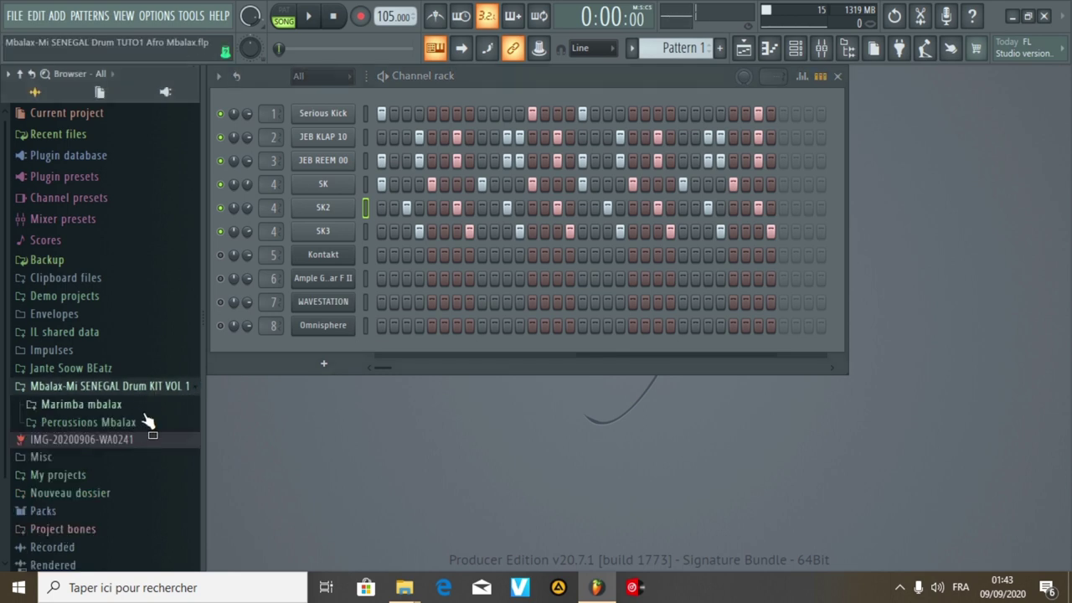
pyautogui.click(132, 406)
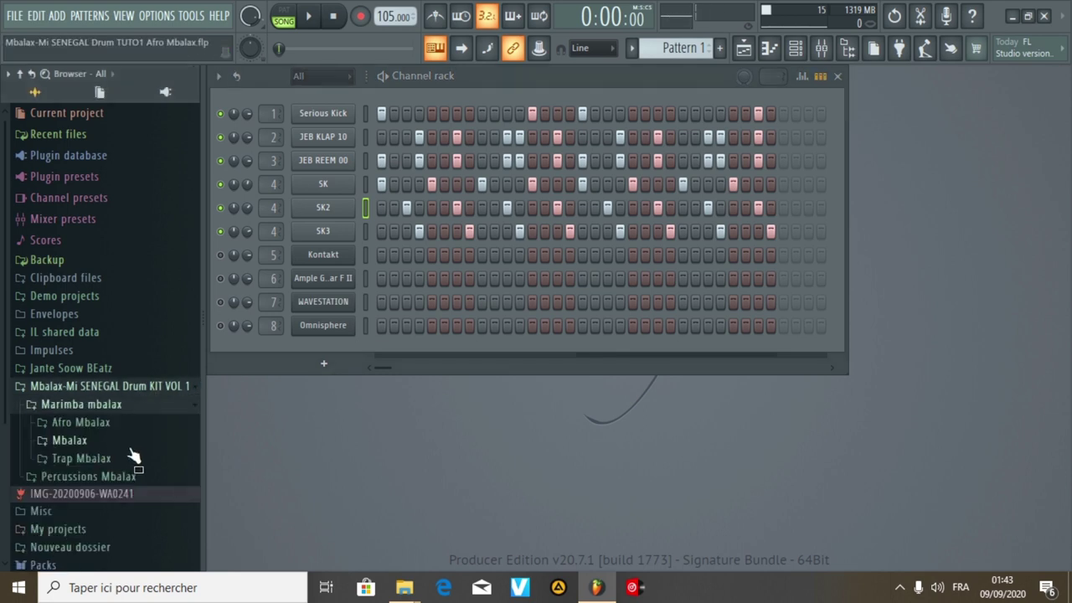
pyautogui.click(130, 425)
pyautogui.scroll(-3, 150, 409)
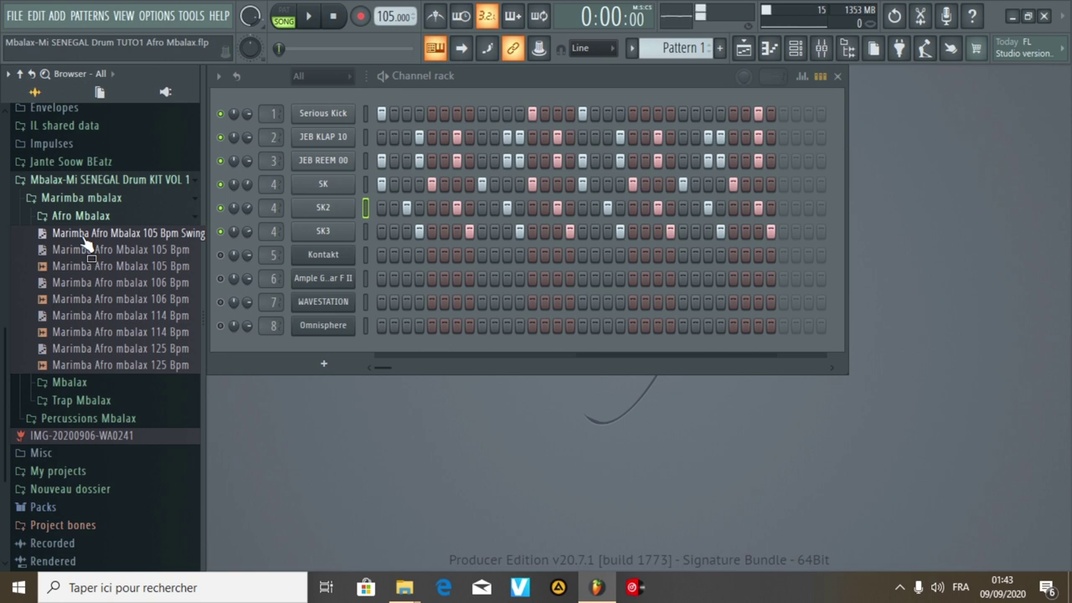
# Create Pattern 2 and load the Marimba Afro Mbalax 105 Bpm Swing MIDI onto the Kontakt channel.
pyautogui.click(367, 256)
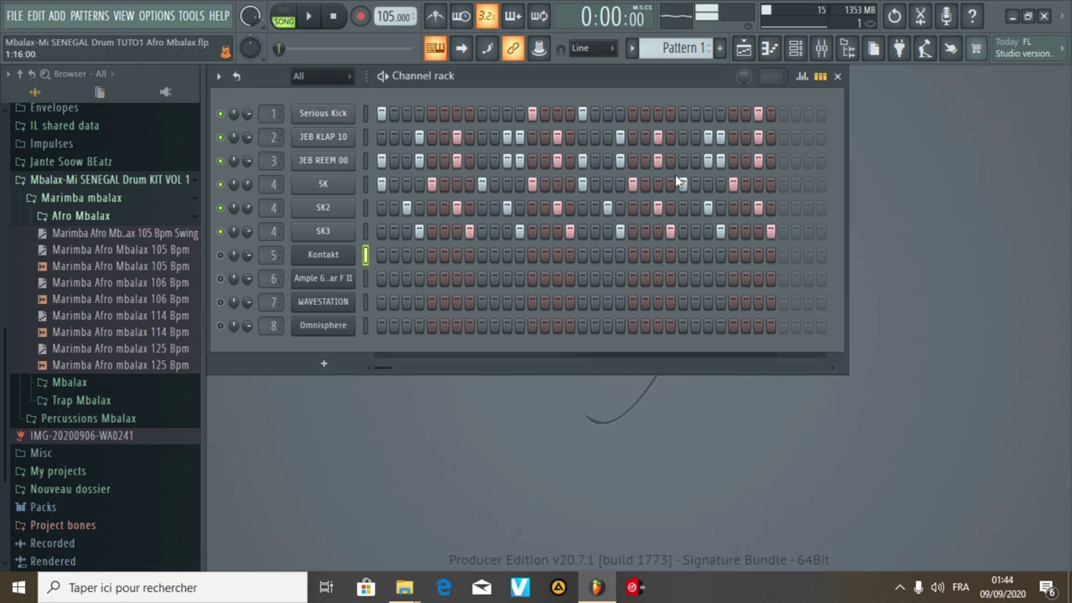
pyautogui.click(743, 48)
pyautogui.rightClick(456, 198)
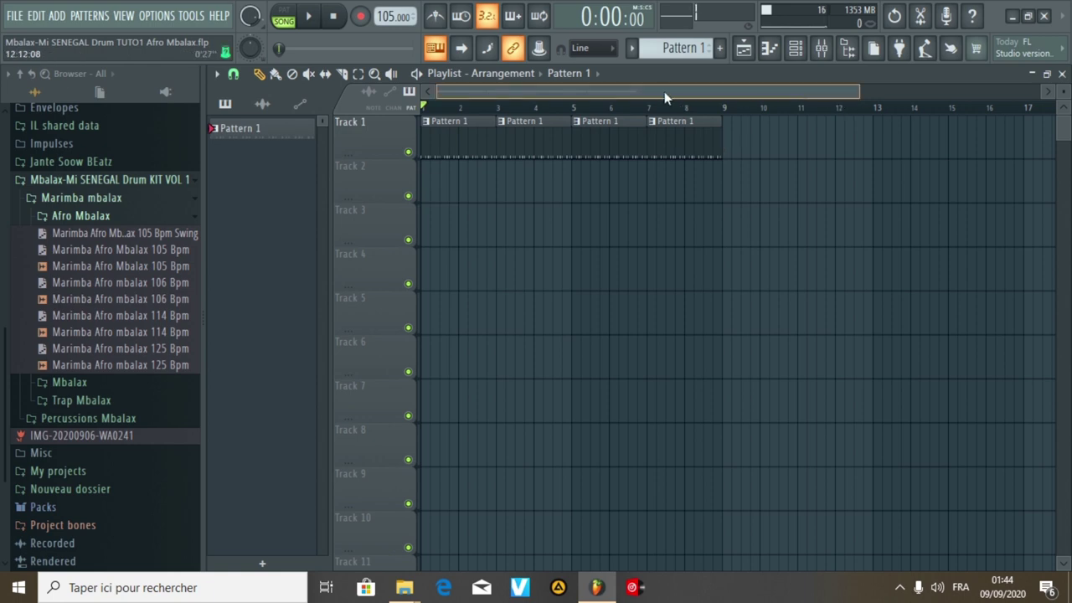
pyautogui.scroll(-1, 679, 33)
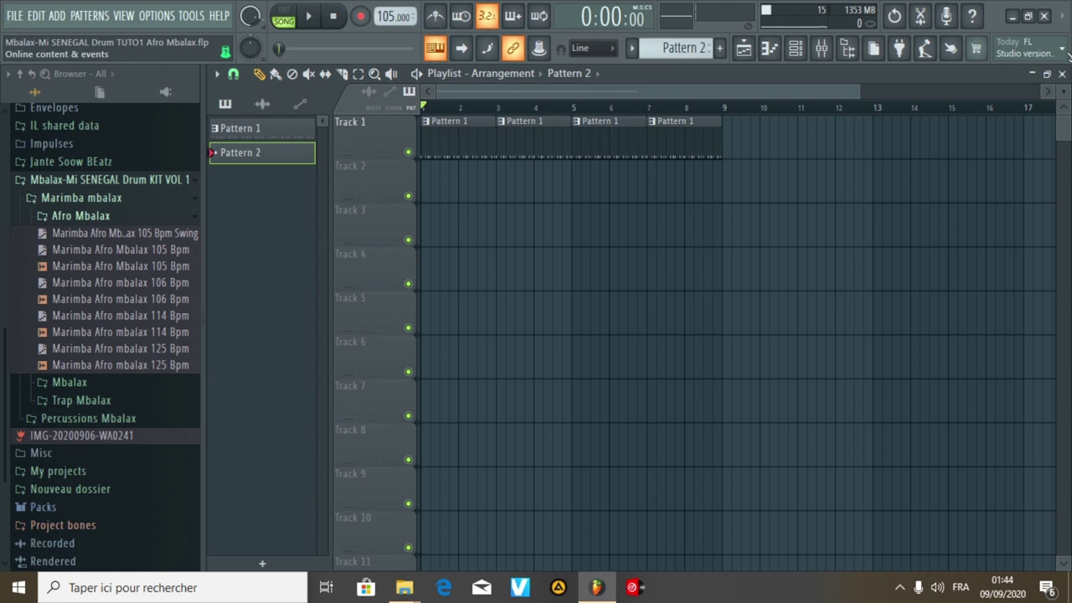
pyautogui.press('F6')
pyautogui.moveTo(151, 233); pyautogui.dragTo(310, 256)
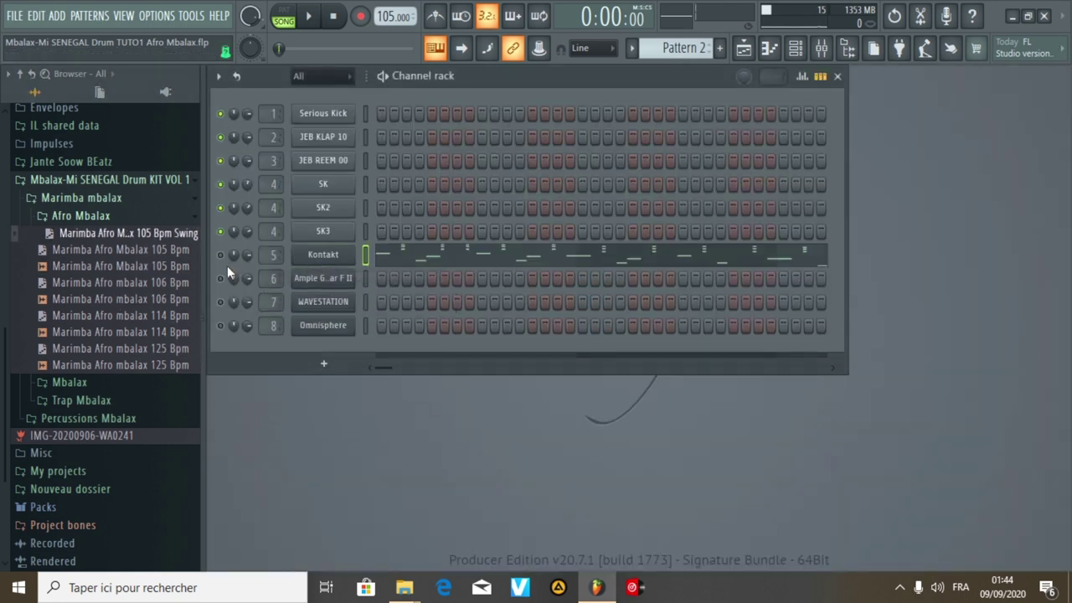
# Place Pattern 2 at bar 1 of Track 2 in the playlist and unmute the Kontakt channel.
pyautogui.click(746, 48)
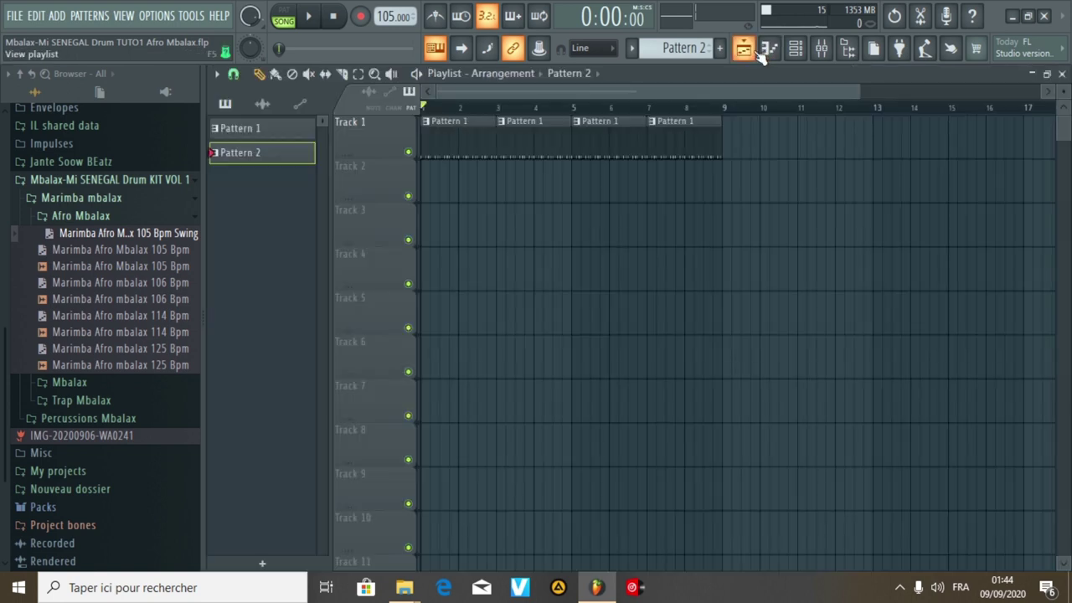
pyautogui.click(446, 186)
pyautogui.press('F6')
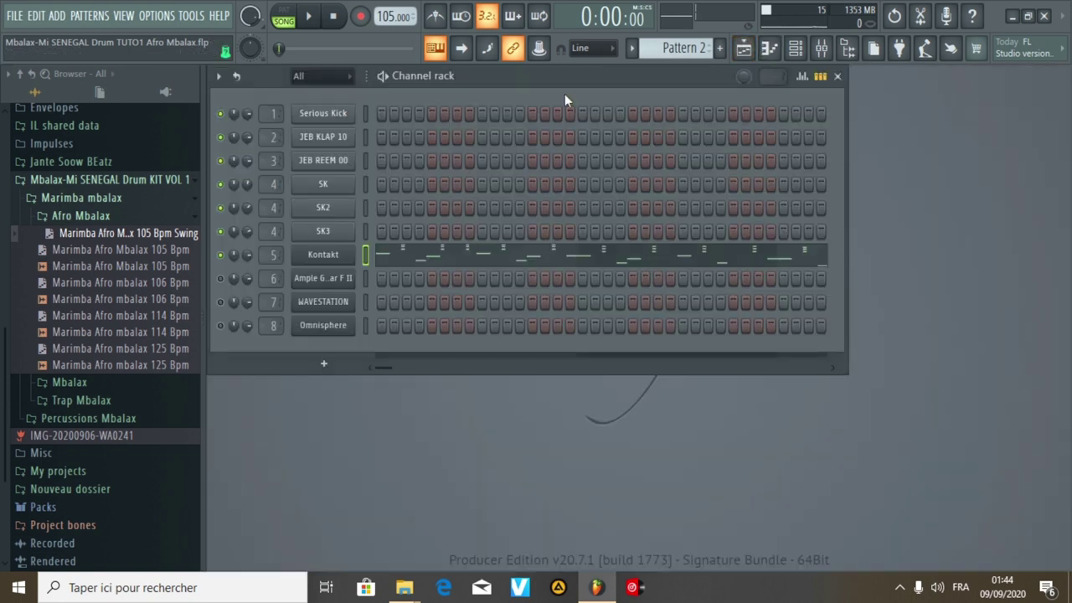
# Play Pattern 2 alone in pattern mode, then play the full playlist arrangement in song mode.
pyautogui.click(307, 30)
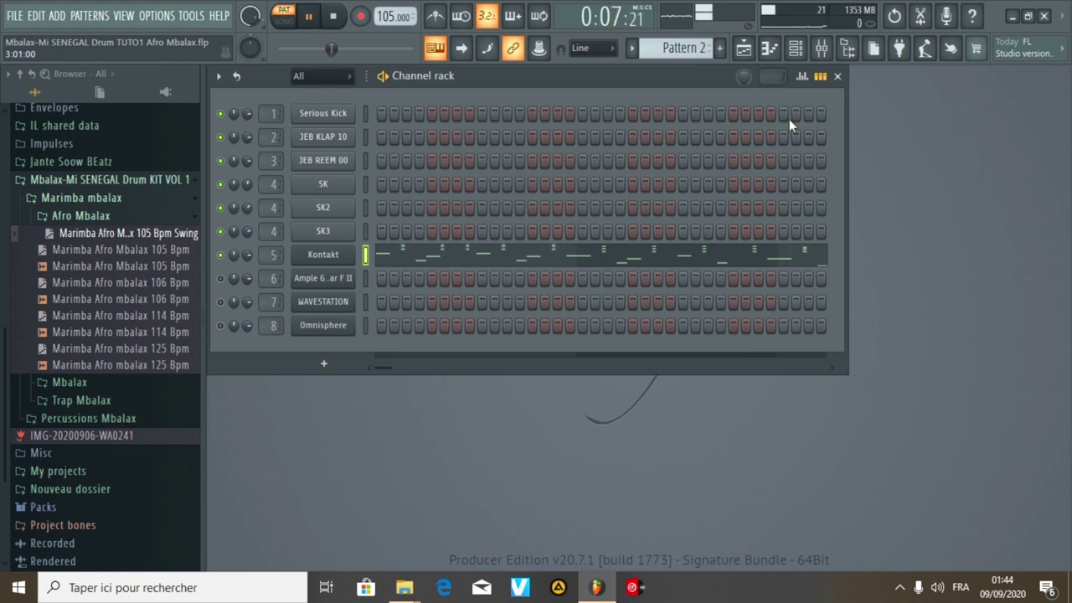
pyautogui.press('space')
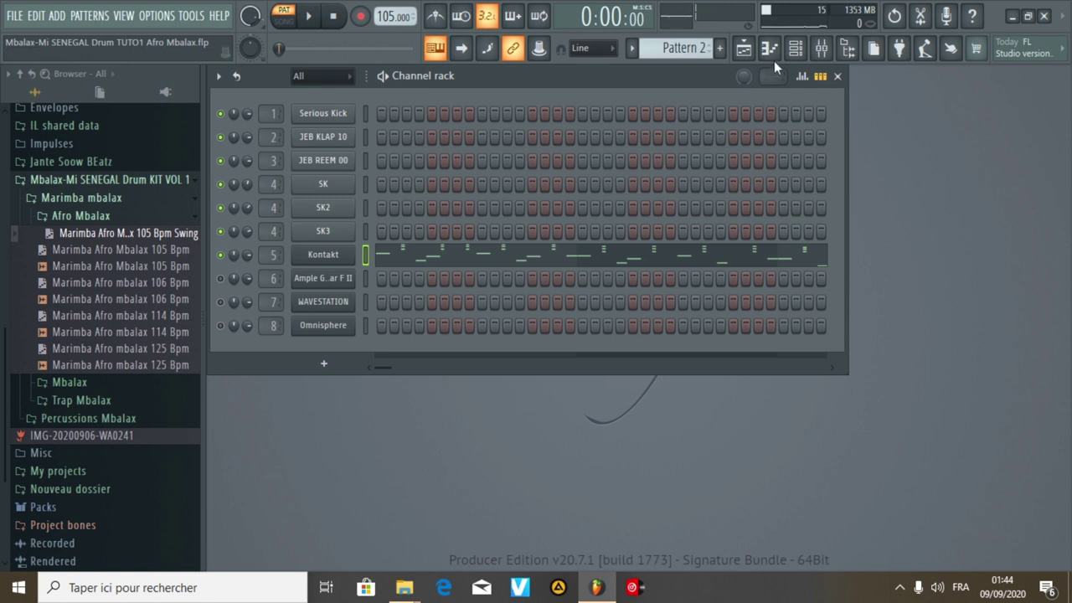
pyautogui.click(744, 49)
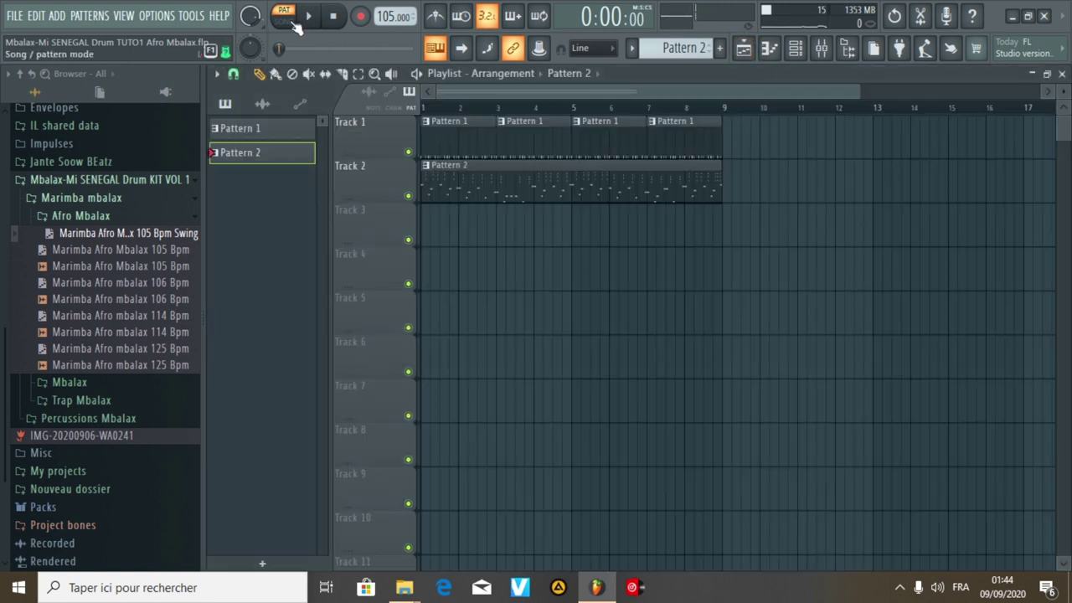
pyautogui.click(294, 25)
pyautogui.press('space')
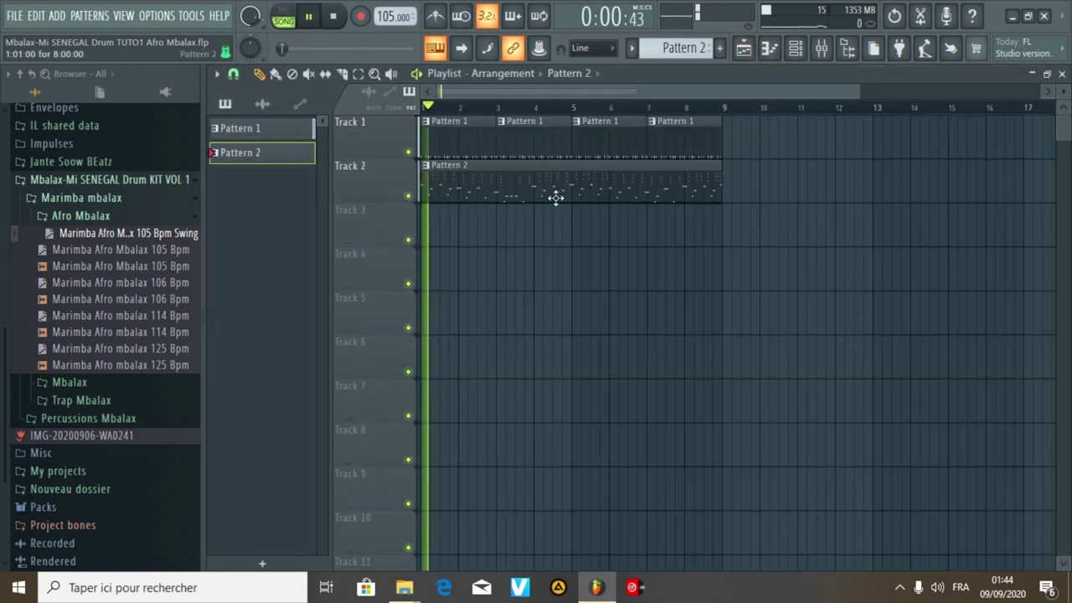
pyautogui.click(1061, 74)
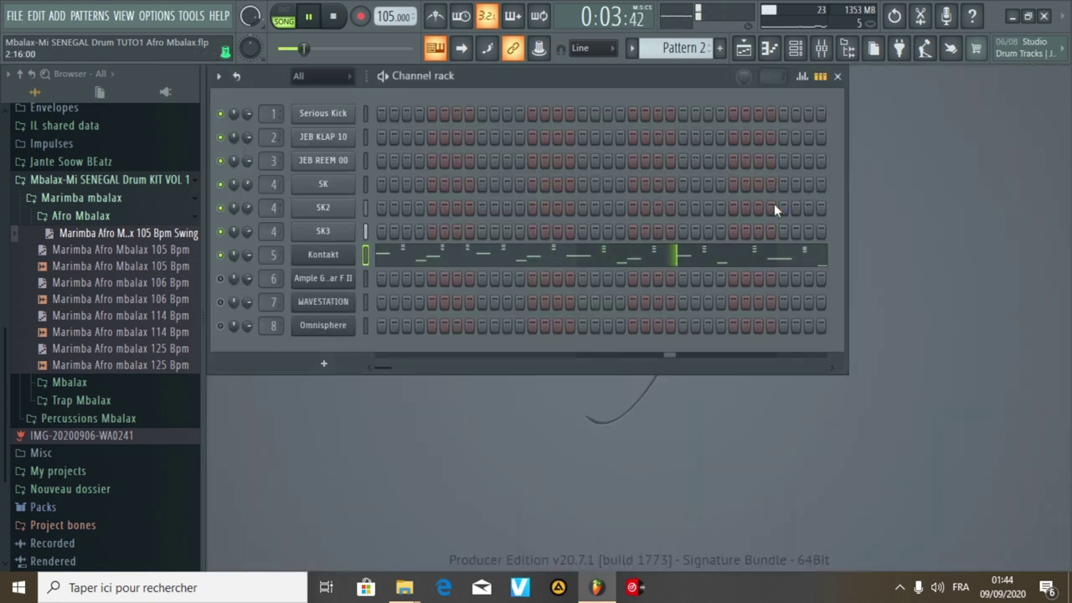
pyautogui.click(766, 50)
pyautogui.moveTo(873, 90); pyautogui.dragTo(702, 91)
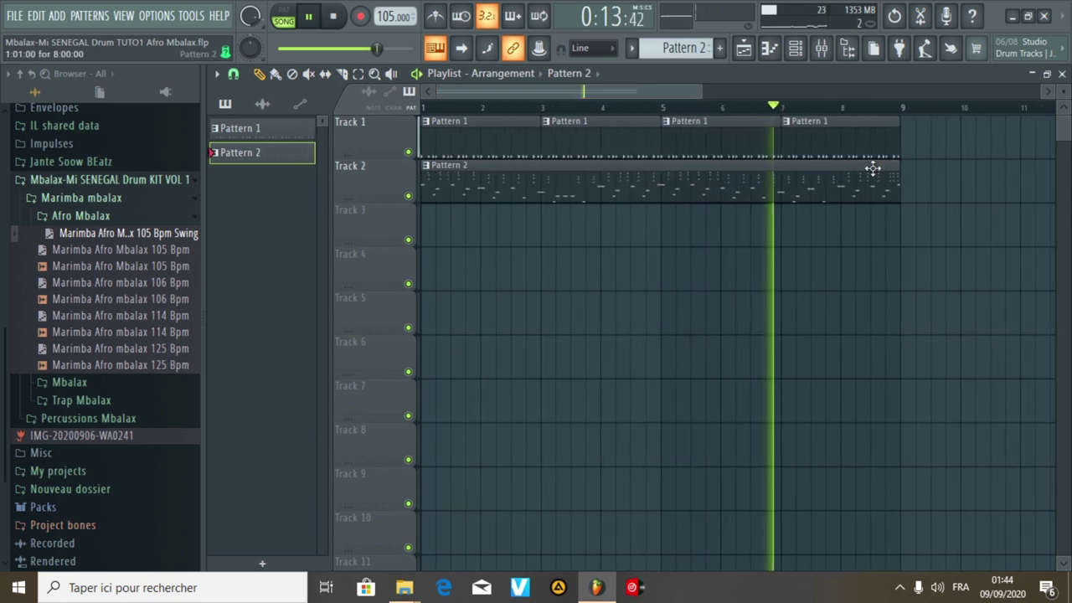
pyautogui.click(904, 167)
pyautogui.click(890, 143)
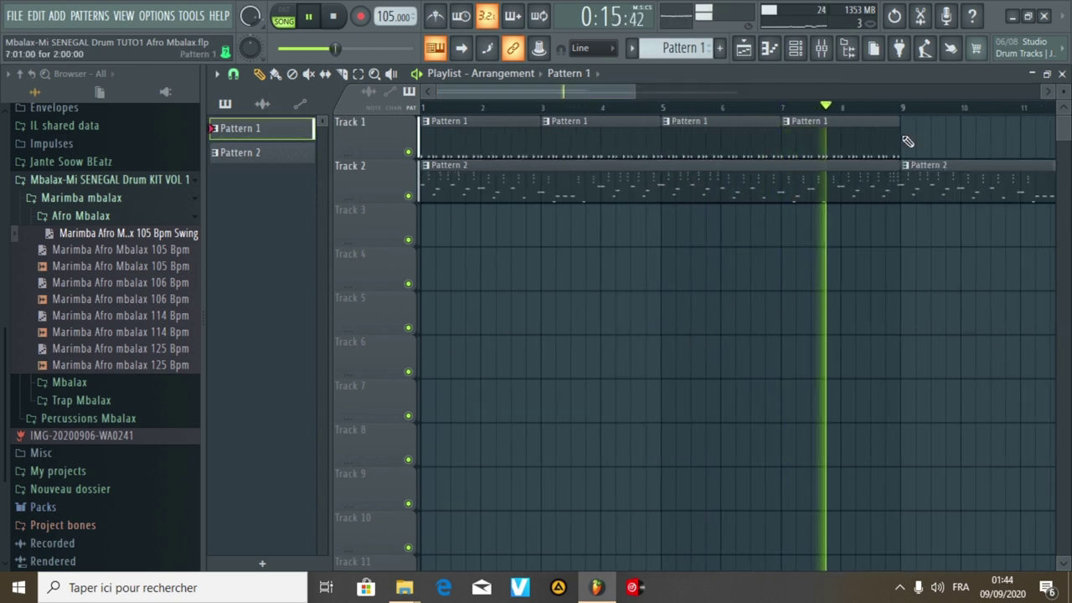
pyautogui.rightClick(913, 176)
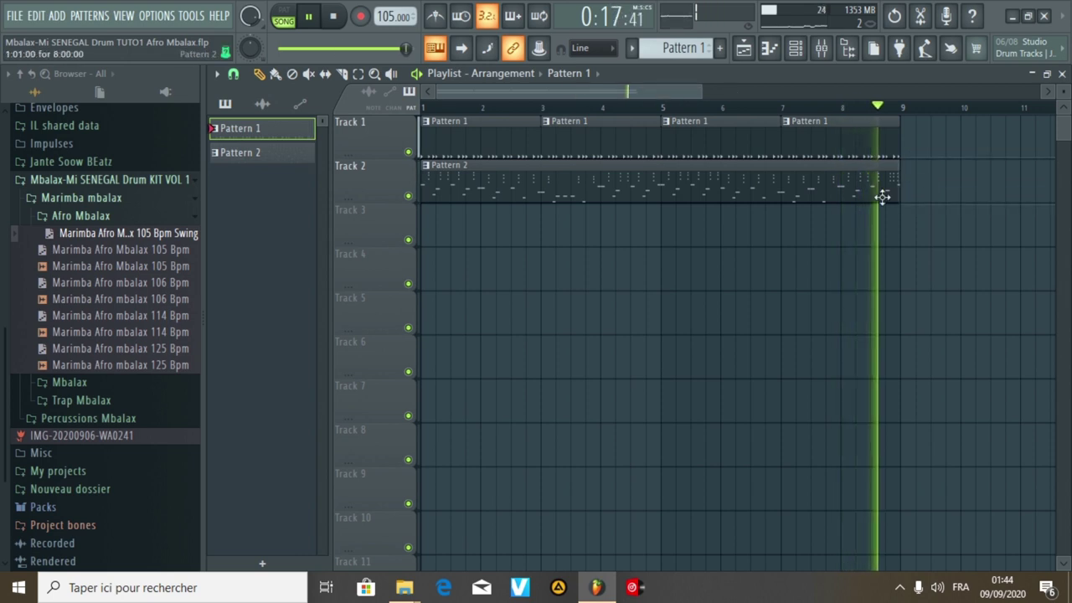
# Stop playback and replay the end of the arrangement from within bar 8.
pyautogui.press('space')
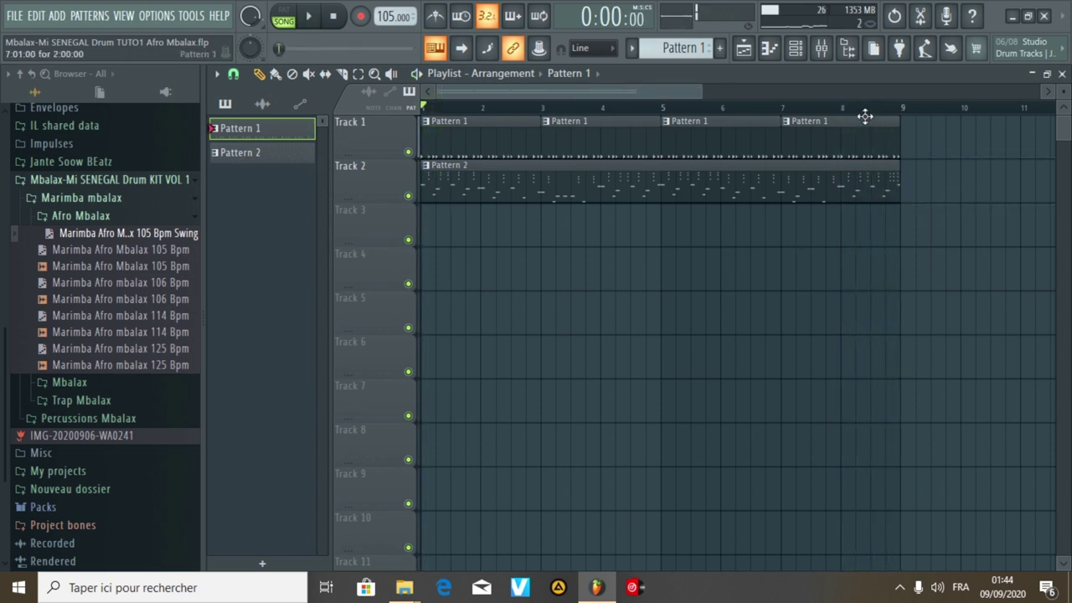
pyautogui.click(878, 109)
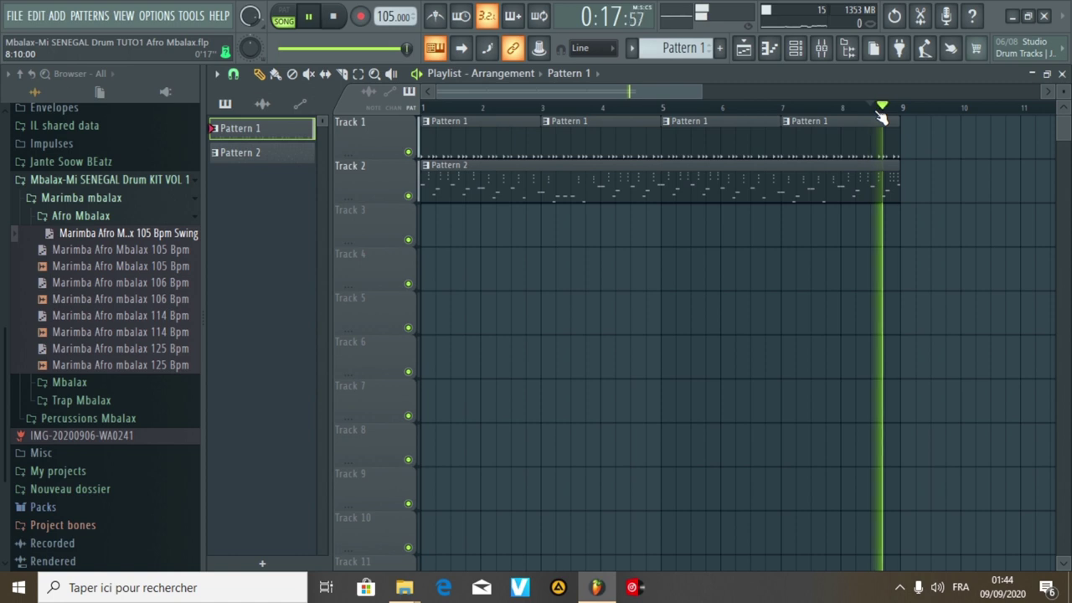
pyautogui.press('space')
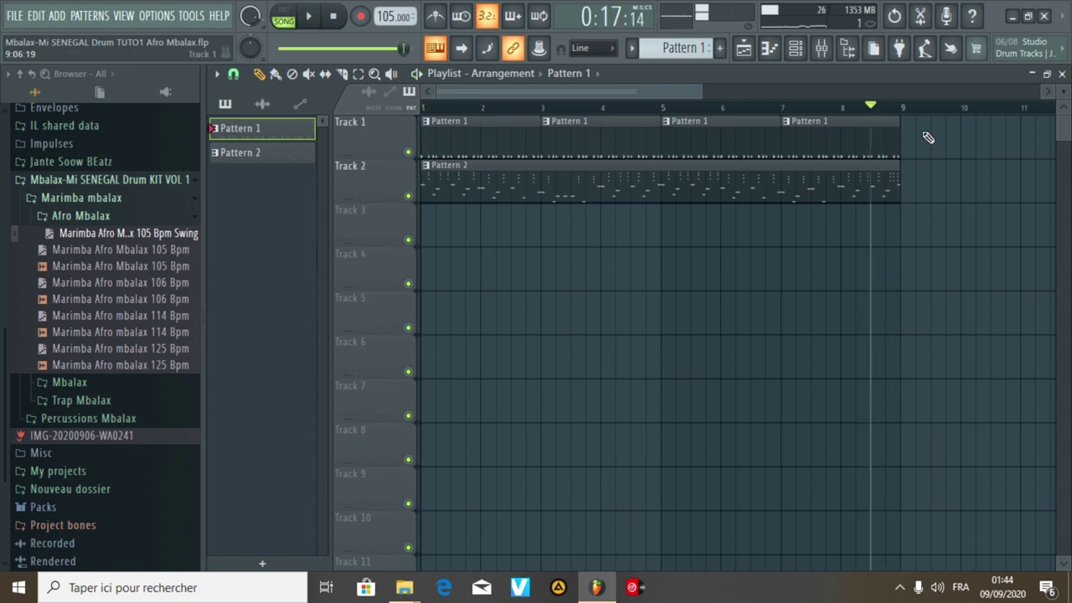
# Clone the Kontakt channel, then pan the clone left and the original Kontakt about 36% right.
pyautogui.click(1062, 74)
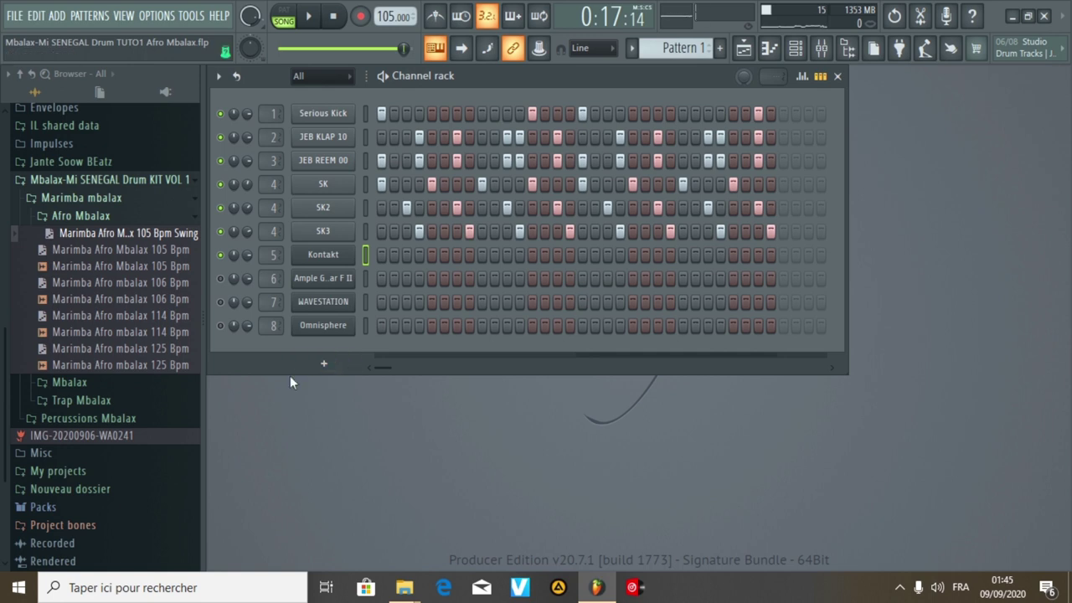
pyautogui.rightClick(325, 262)
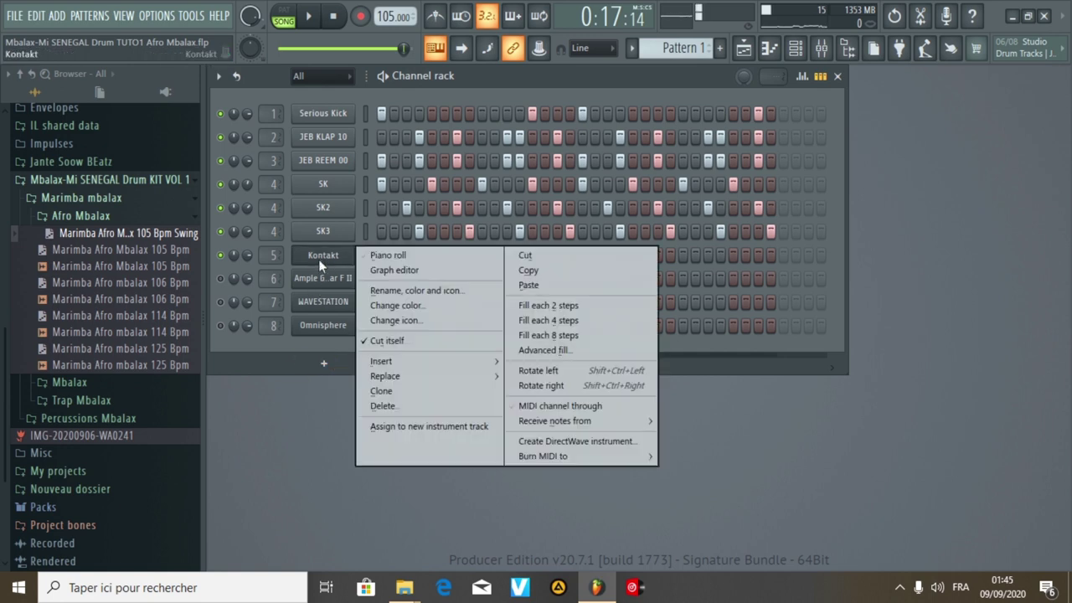
pyautogui.click(411, 398)
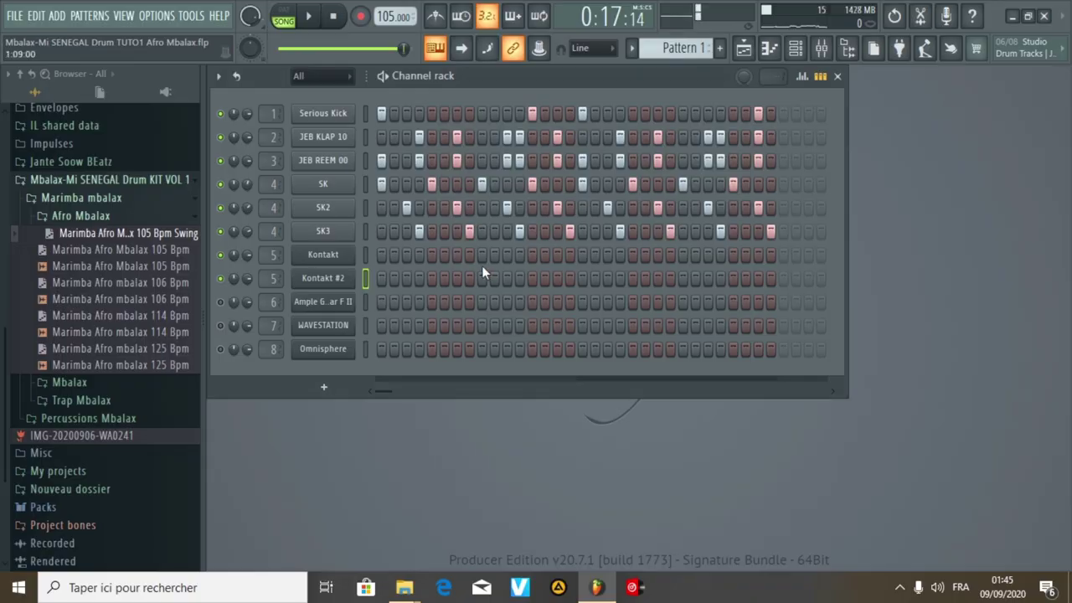
pyautogui.moveTo(234, 279); pyautogui.dragTo(235, 270)
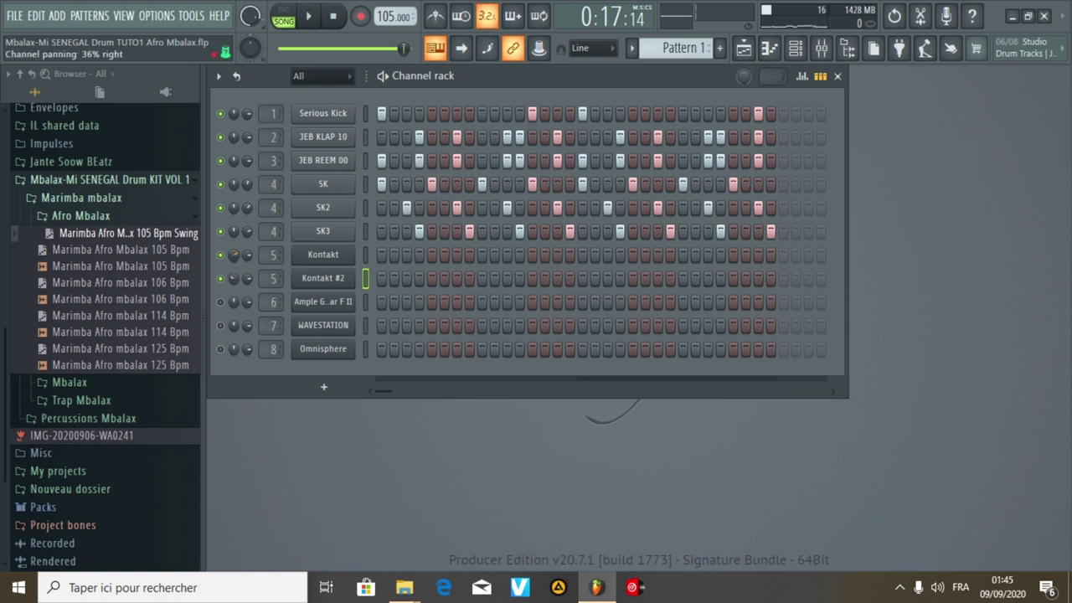
# Delete all the upper chord notes from the Kontakt channel in Pattern 2's piano roll, keeping the bass notes, and close it.
pyautogui.click(744, 47)
pyautogui.doubleClick(615, 181)
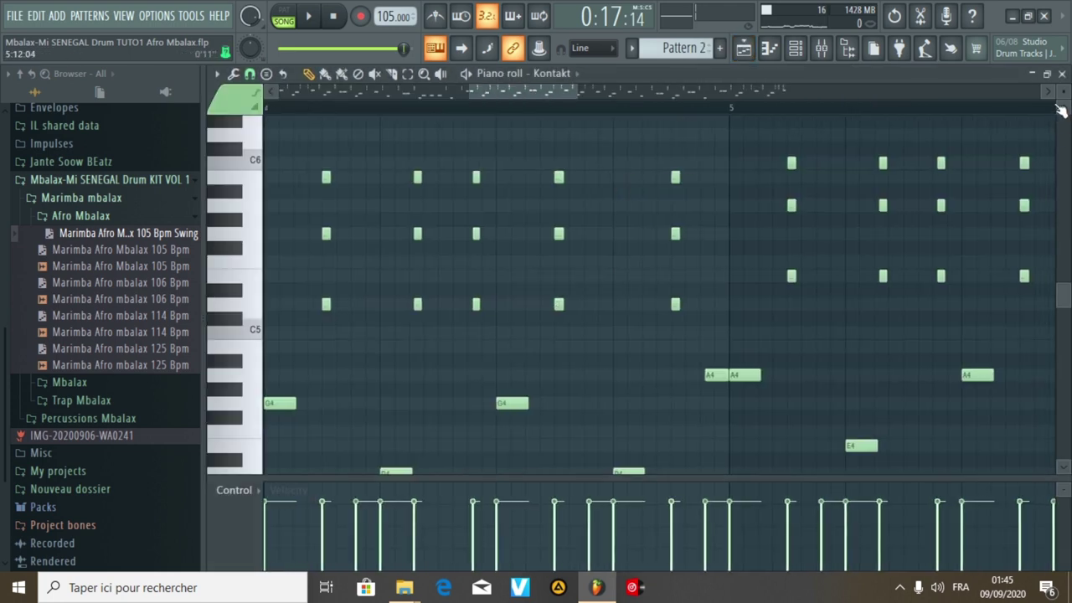
pyautogui.moveTo(578, 91); pyautogui.dragTo(969, 120)
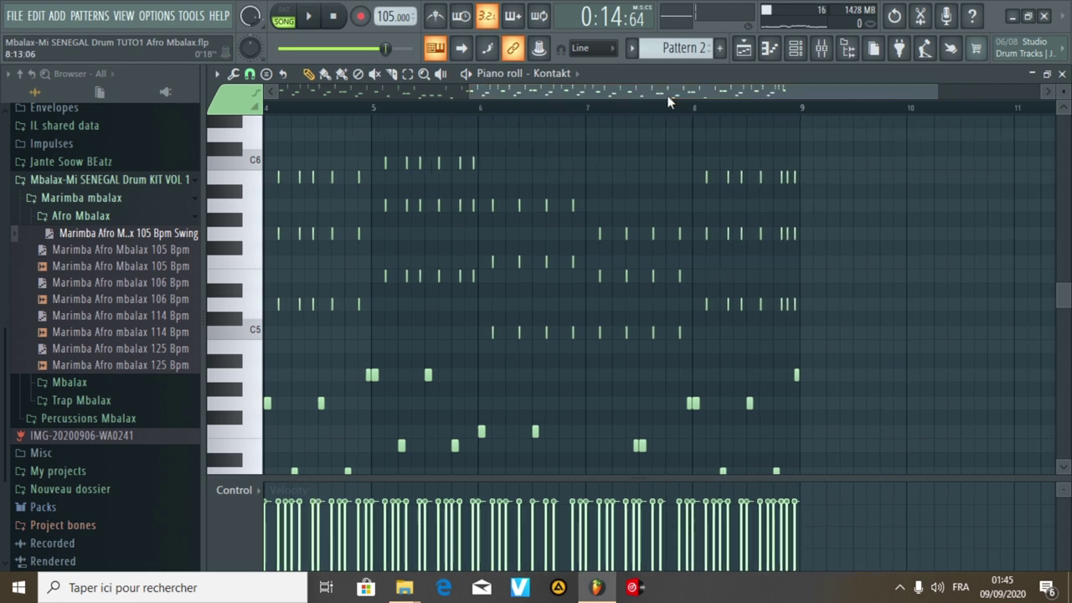
pyautogui.moveTo(859, 159); pyautogui.dragTo(178, 360)
pyautogui.press('Delete')
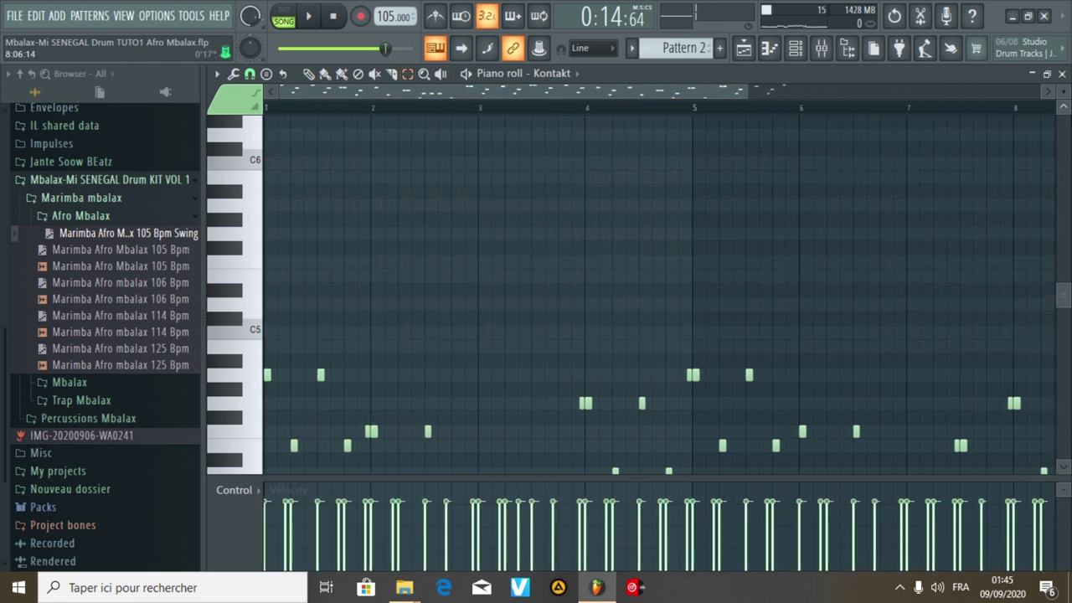
pyautogui.click(1062, 74)
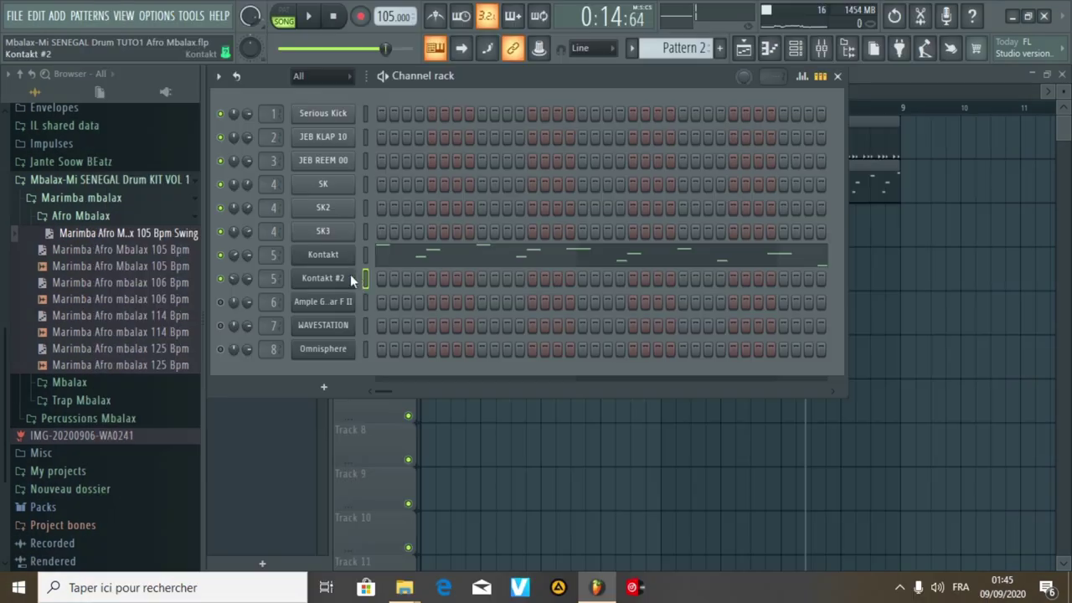
# Paste the upper chord notes into the Kontakt #2 channel's piano roll for Pattern 2 and close it.
pyautogui.click(377, 274)
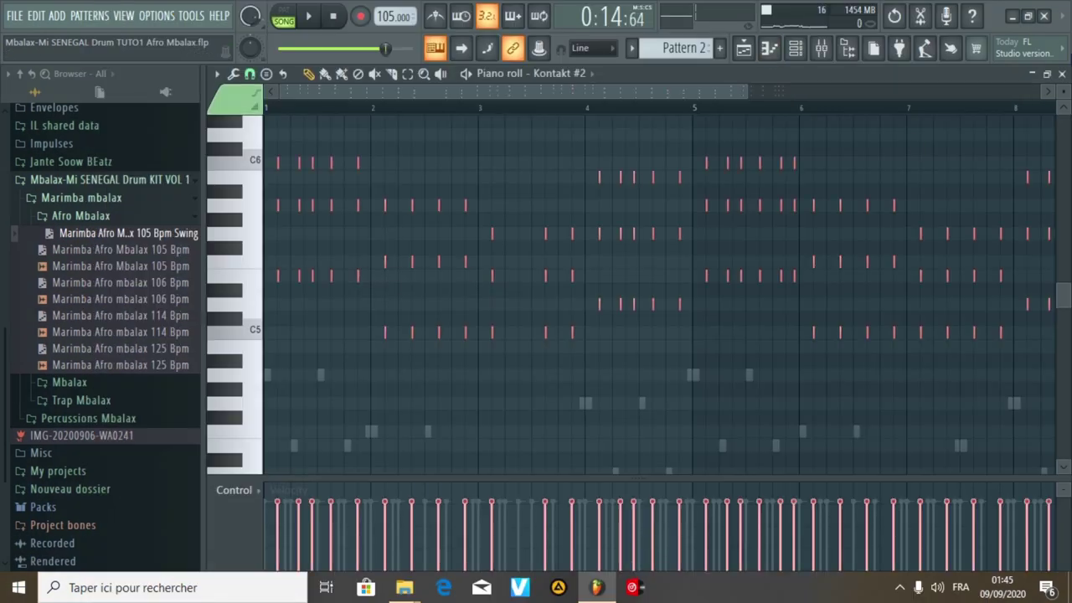
pyautogui.click(1062, 75)
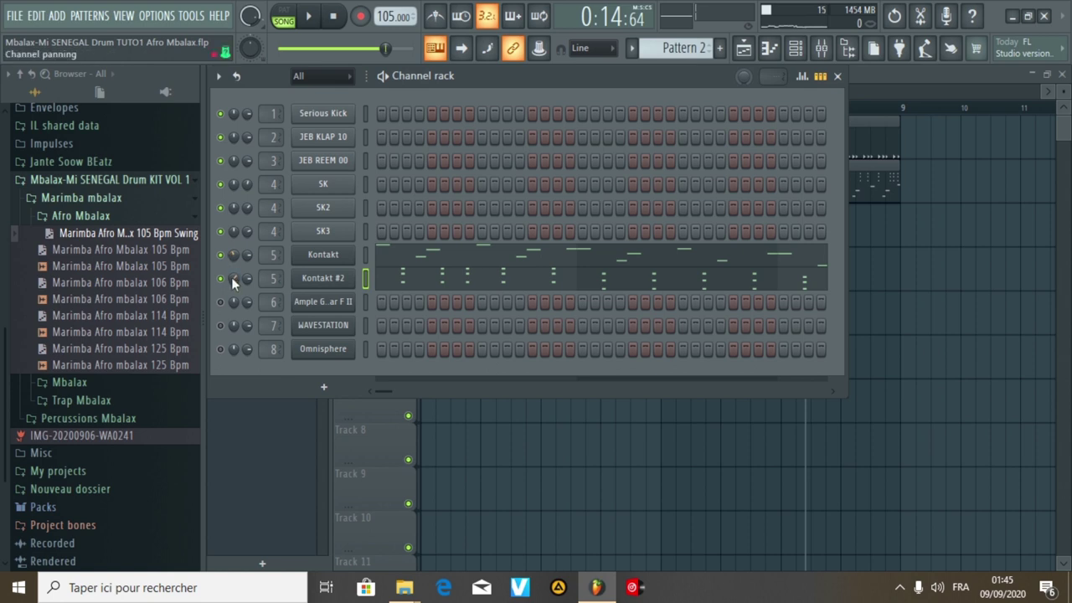
# Play Pattern 2 alone in pattern mode while panning the Kontakt channel 22% left, and stop playback.
pyautogui.click(283, 12)
pyautogui.click(308, 16)
pyautogui.moveTo(234, 254); pyautogui.dragTo(234, 265)
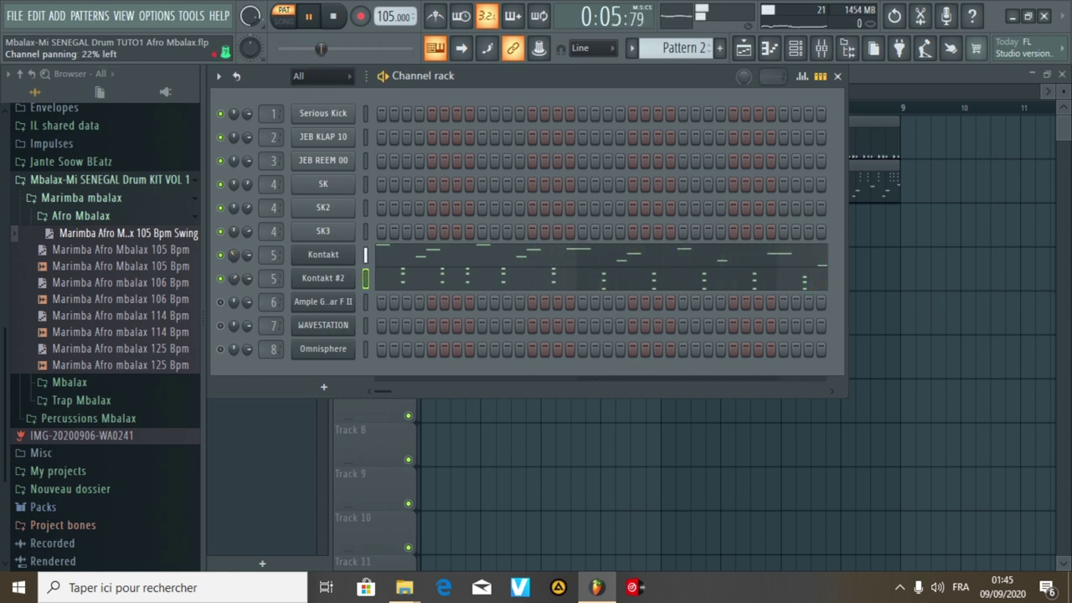
pyautogui.press('space')
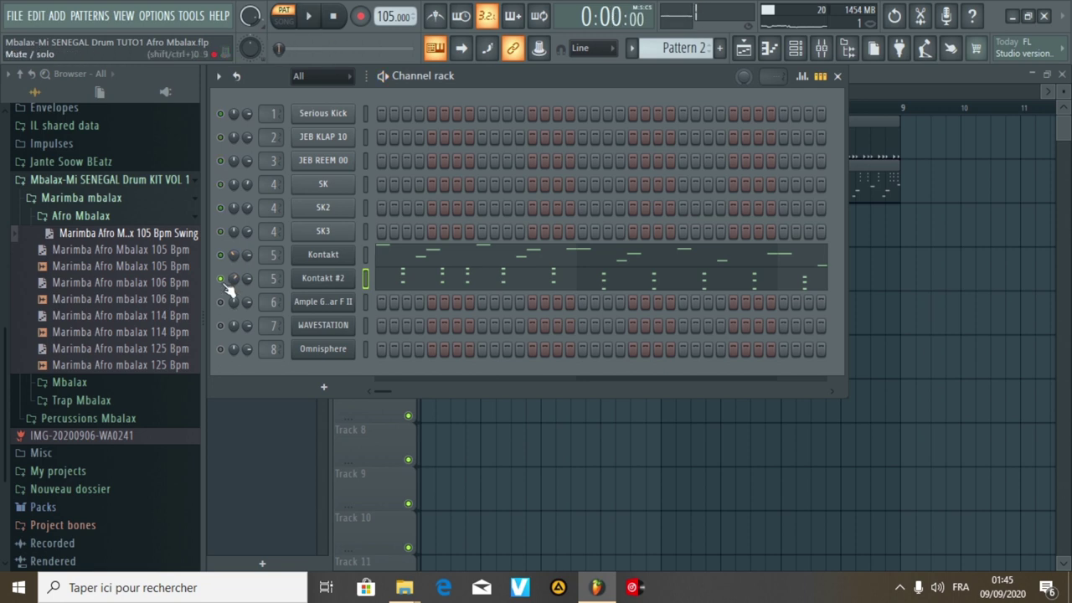
# Play the arrangement in song mode, set the volume of mixer Insert 5 to 49% and return to the channel rack.
pyautogui.click(283, 17)
pyautogui.press('space')
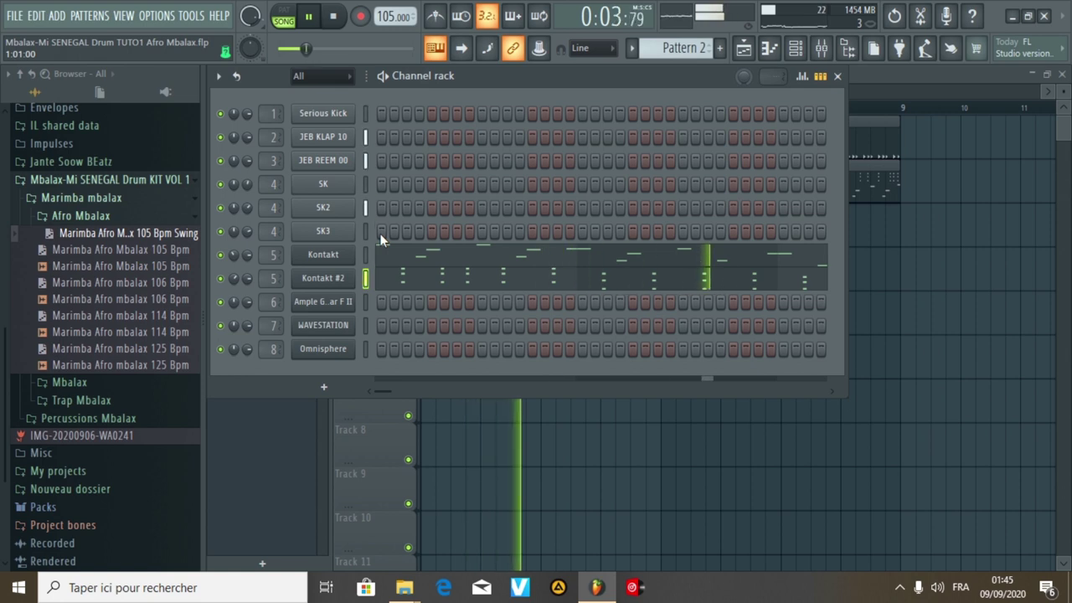
pyautogui.click(821, 47)
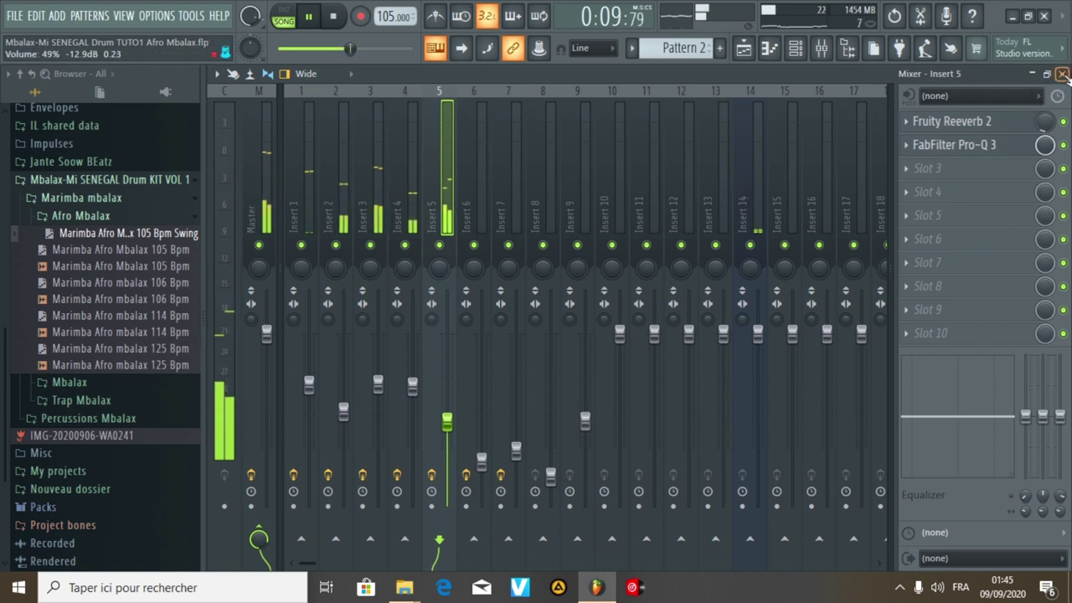
pyautogui.press('F6')
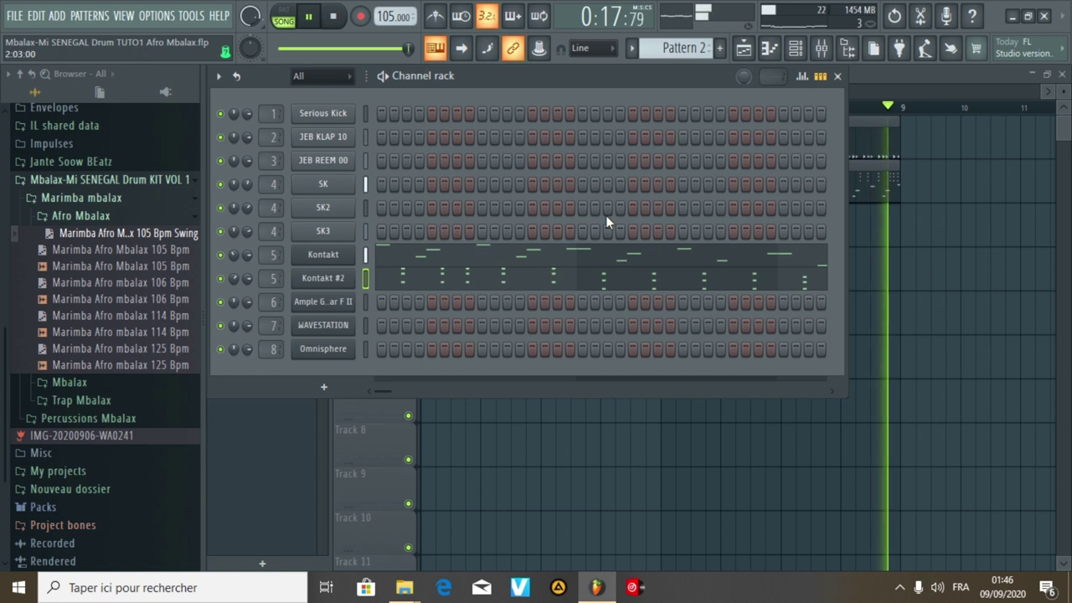
# Stop playback, look into the Mbalax subfolder of Marimba mbalax in the browser and collapse the Marimba mbalax folder.
pyautogui.click(110, 216)
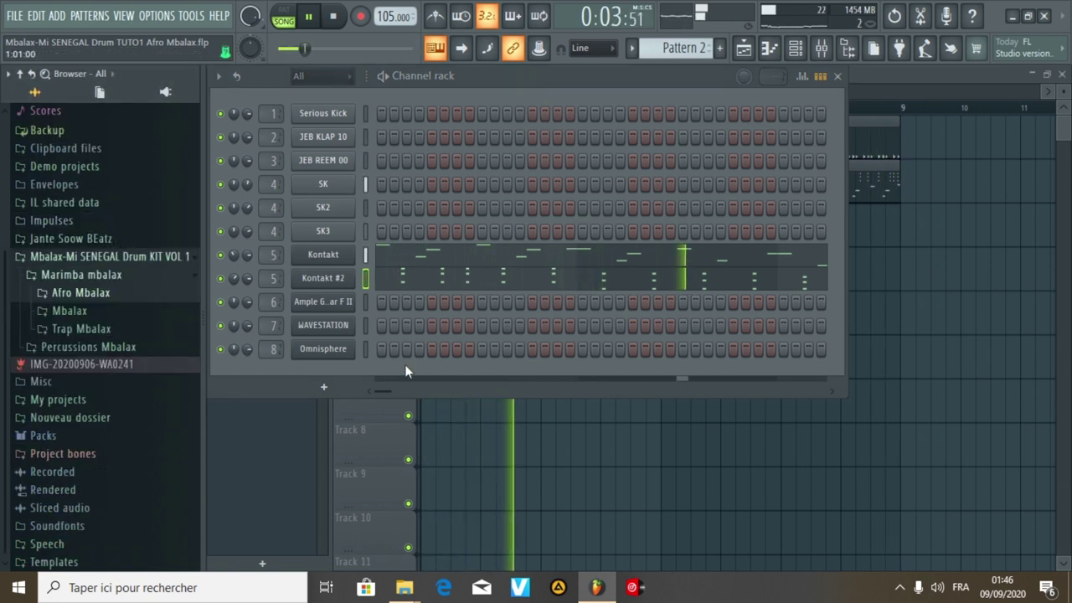
pyautogui.press('space')
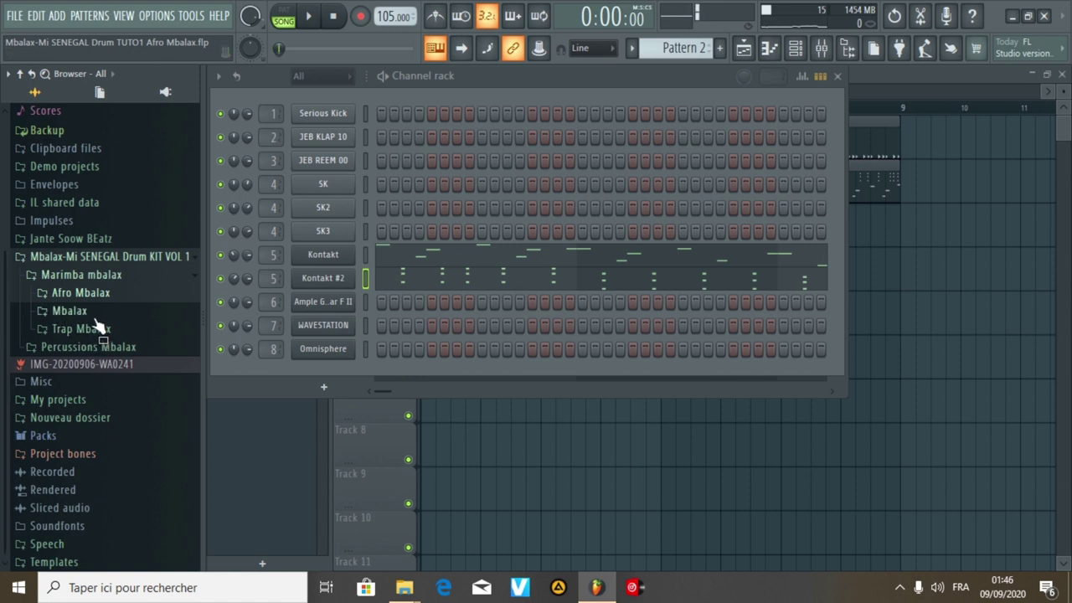
pyautogui.moveTo(95, 321); pyautogui.dragTo(112, 368)
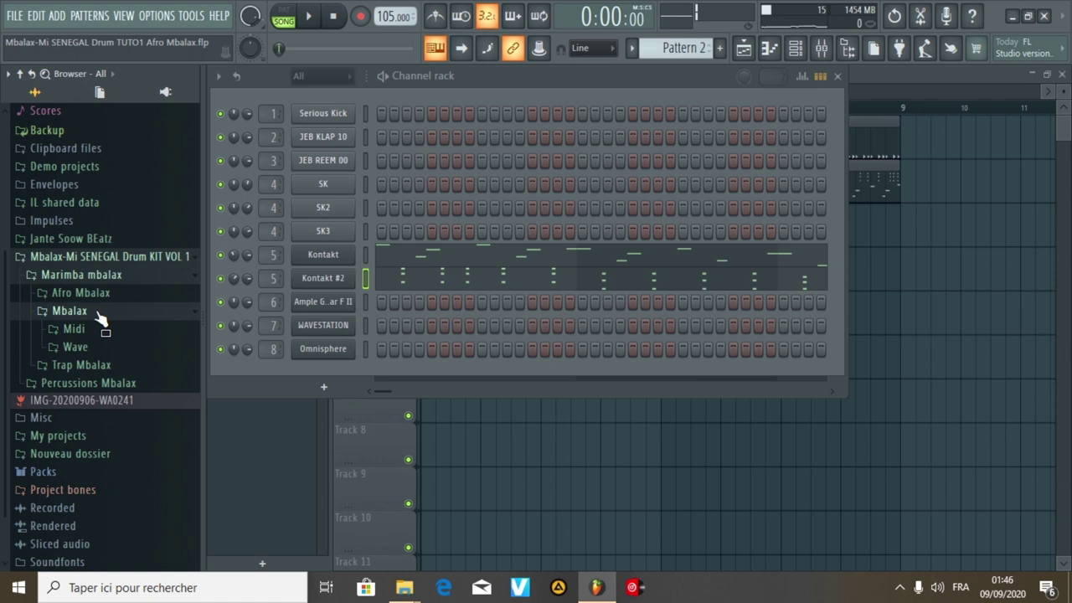
pyautogui.click(98, 319)
pyautogui.click(109, 275)
# Browse Percussions Mbalax to the Loops Mbeng Mbeng folder inside Mbeug Mbeug and preview the Mbeug Mbeug loop.
pyautogui.click(111, 347)
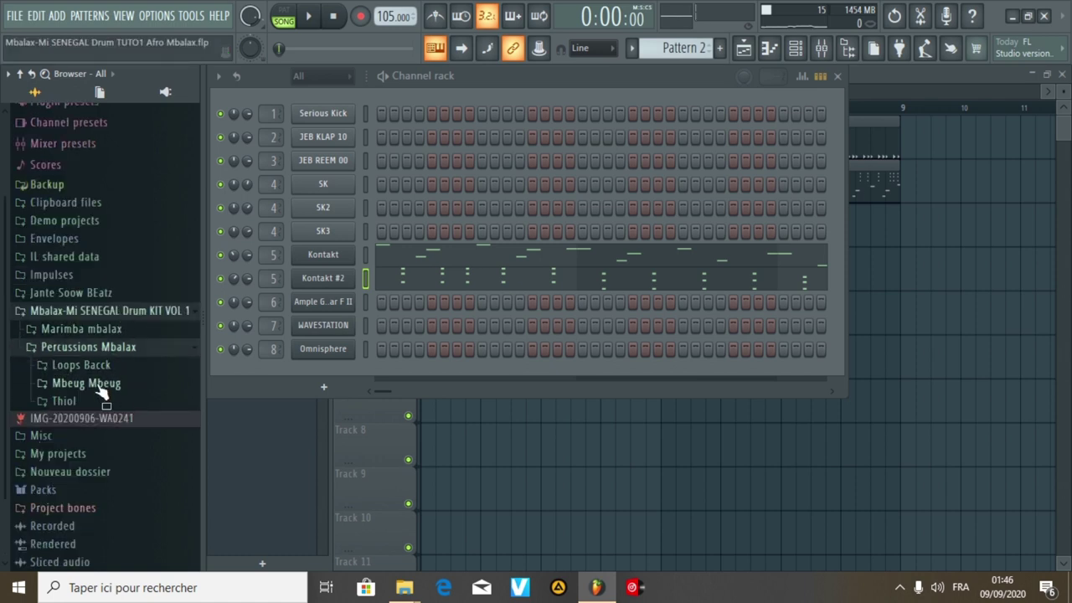
pyautogui.click(106, 387)
pyautogui.scroll(-2, 117, 360)
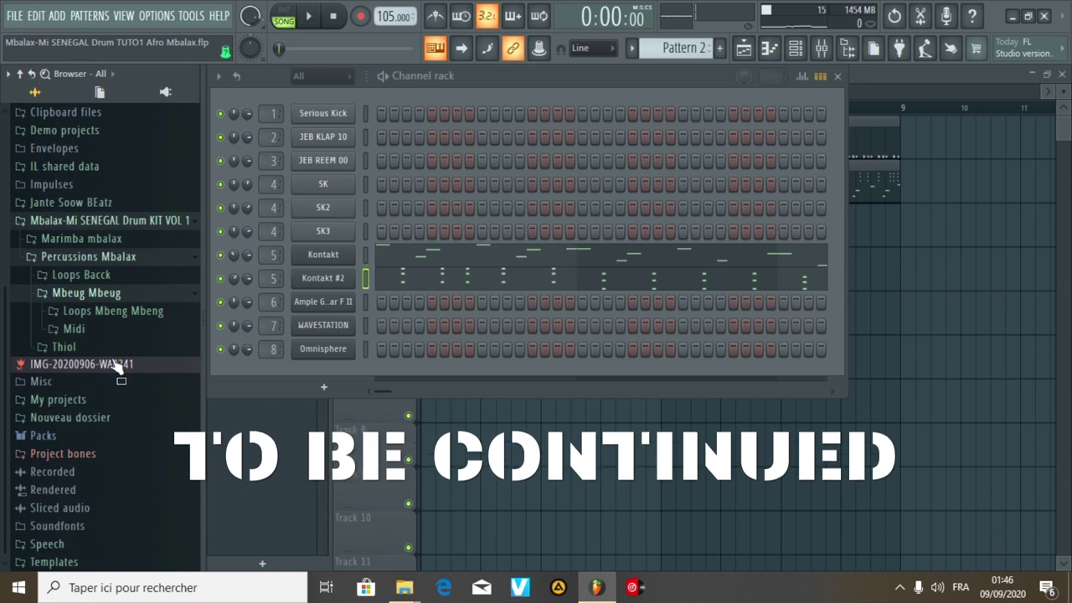
pyautogui.click(144, 316)
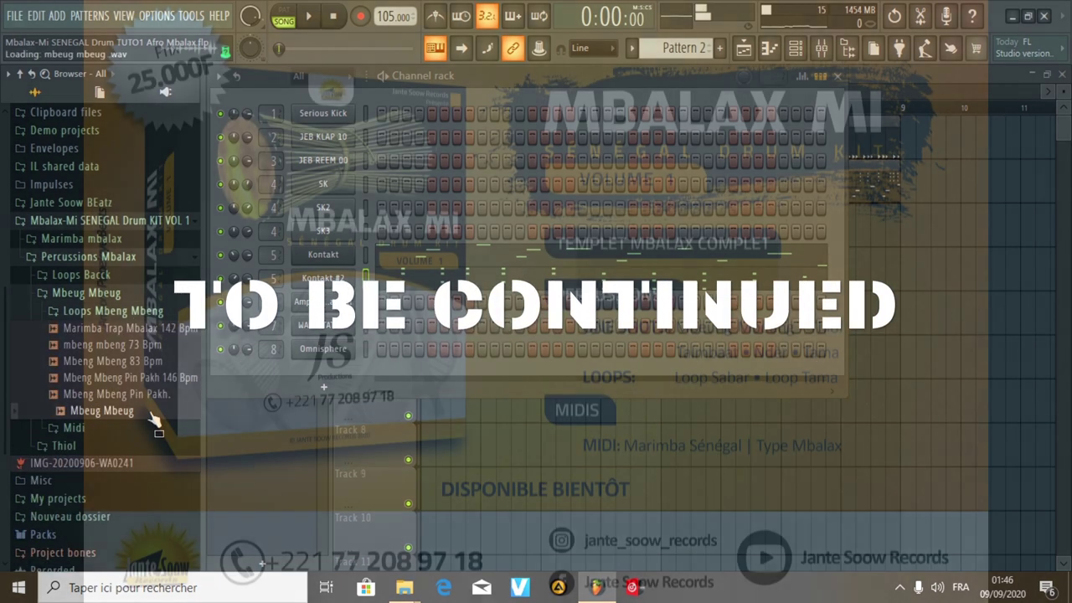